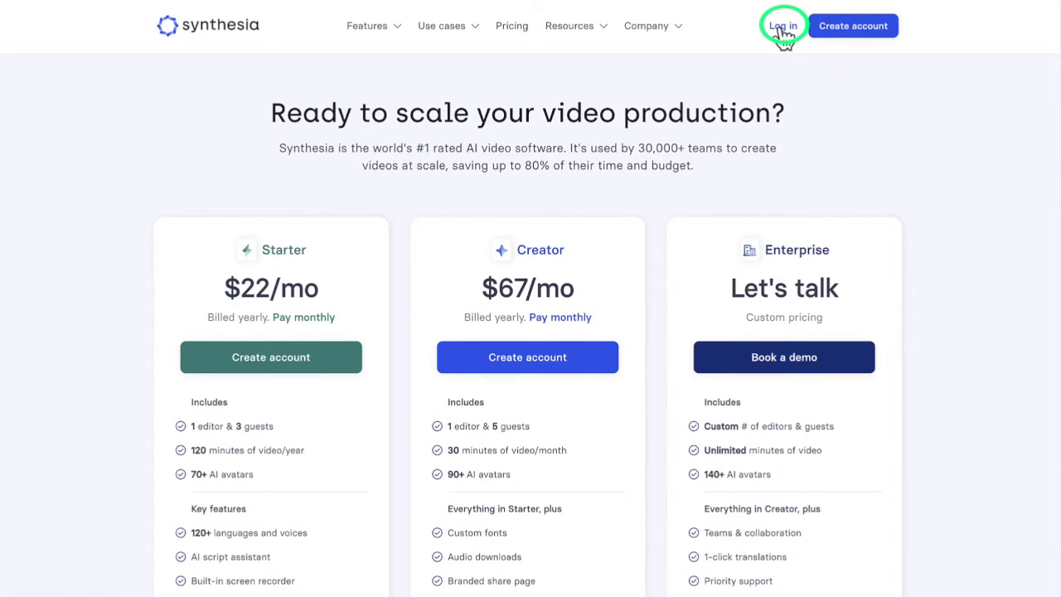
- Log in to the existing Synthesia account to open its workspace
left_click(780, 34)
left_click(639, 341)
left_click(532, 448)
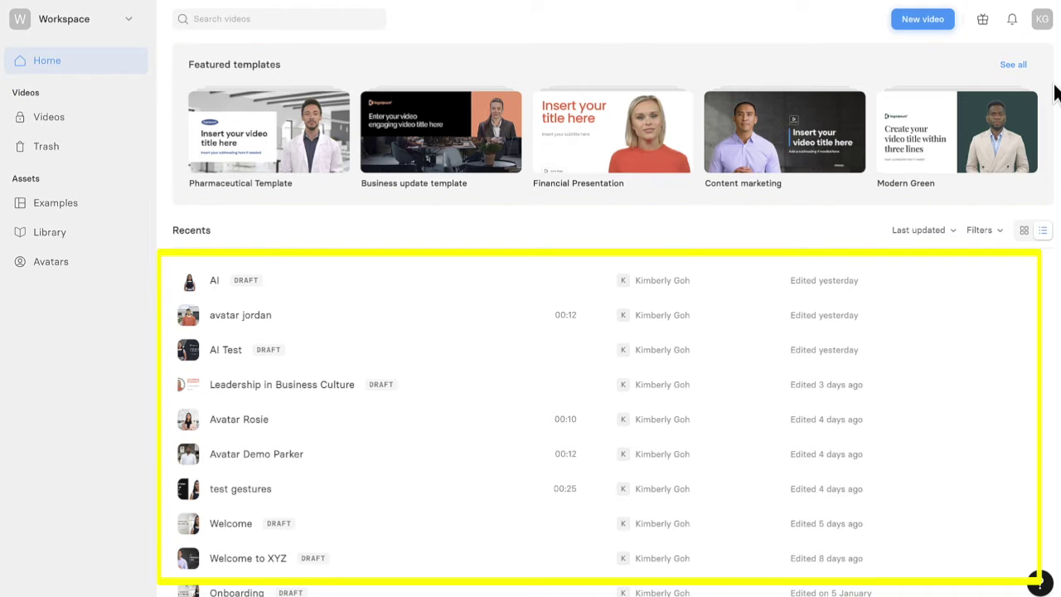
- Look through the workspace's example videos, asset library and avatar collection
left_click(41, 205)
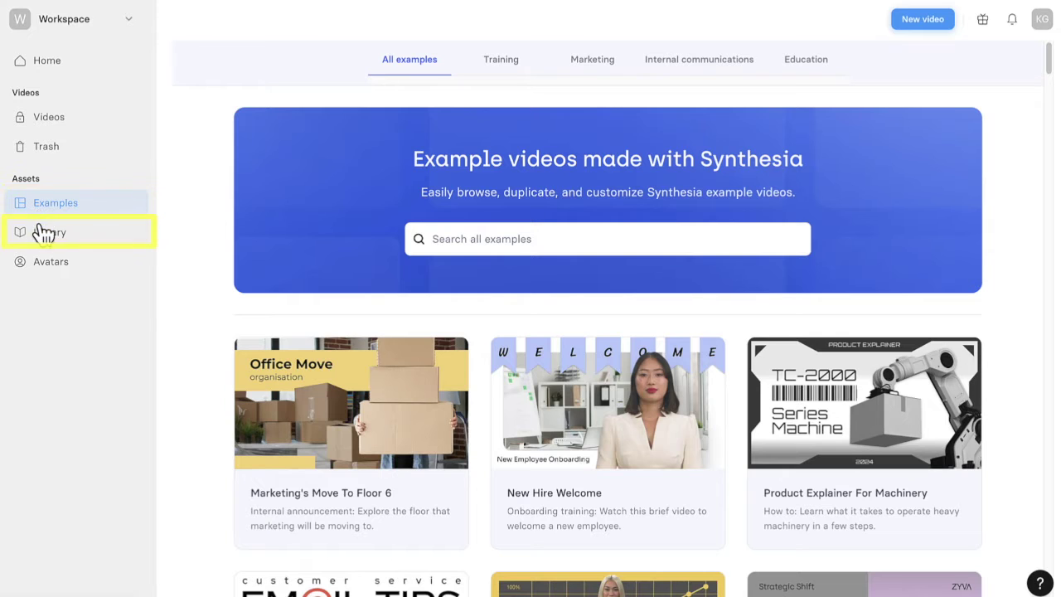
left_click(43, 238)
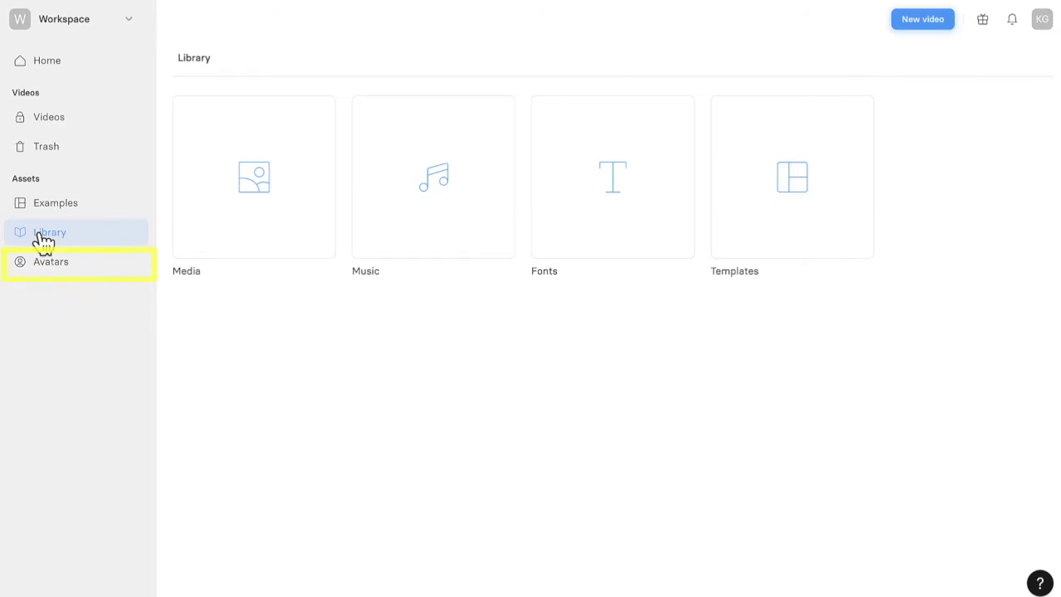
left_click(46, 272)
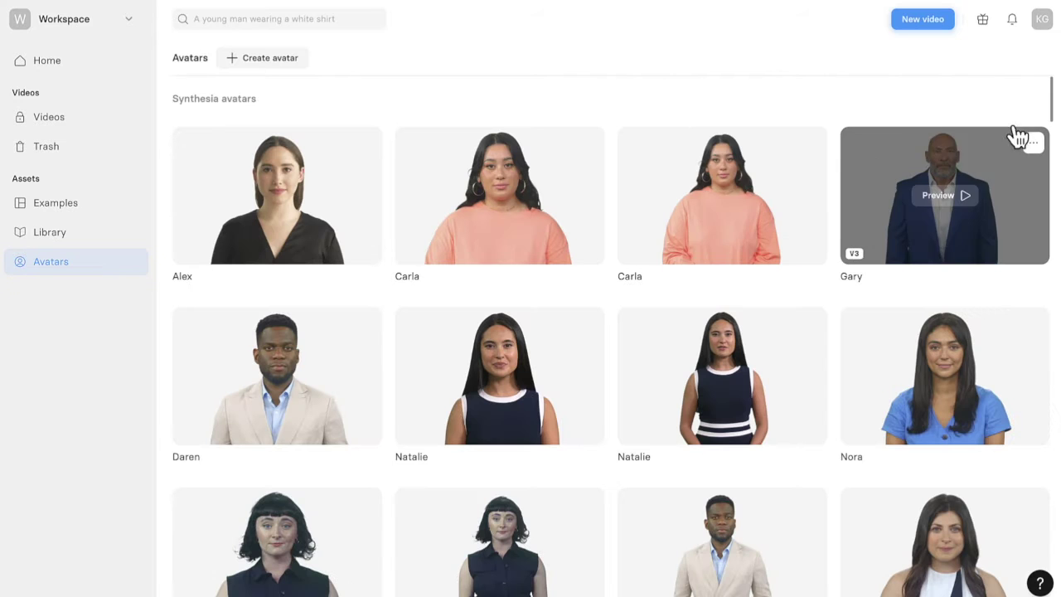
- Browse the Synthesia avatars and preview the full-length Natalie avatar speaking English
left_click_drag(1056, 106, 1033, 105)
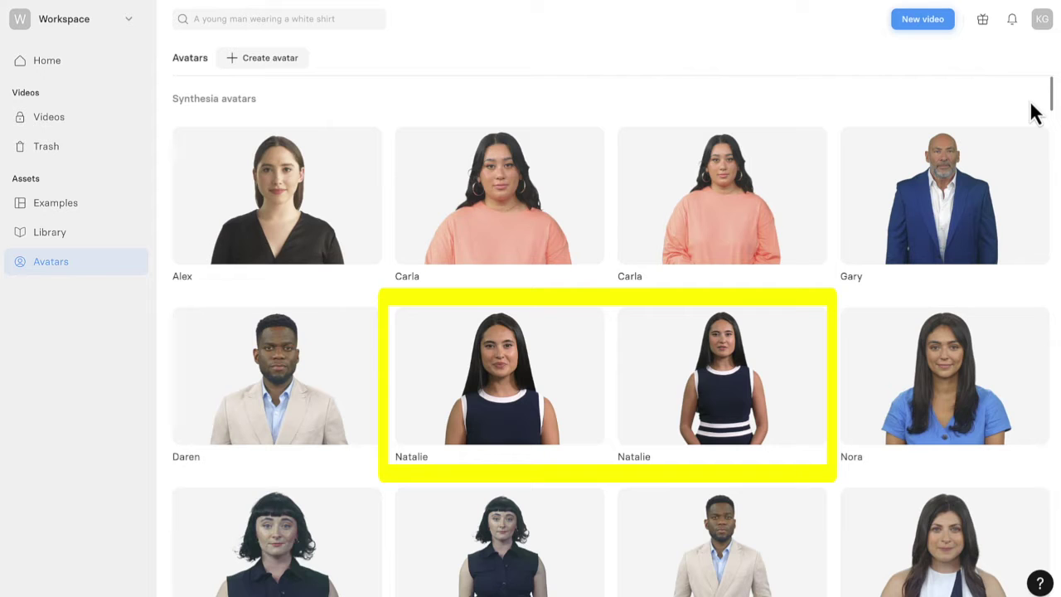
left_click(698, 384)
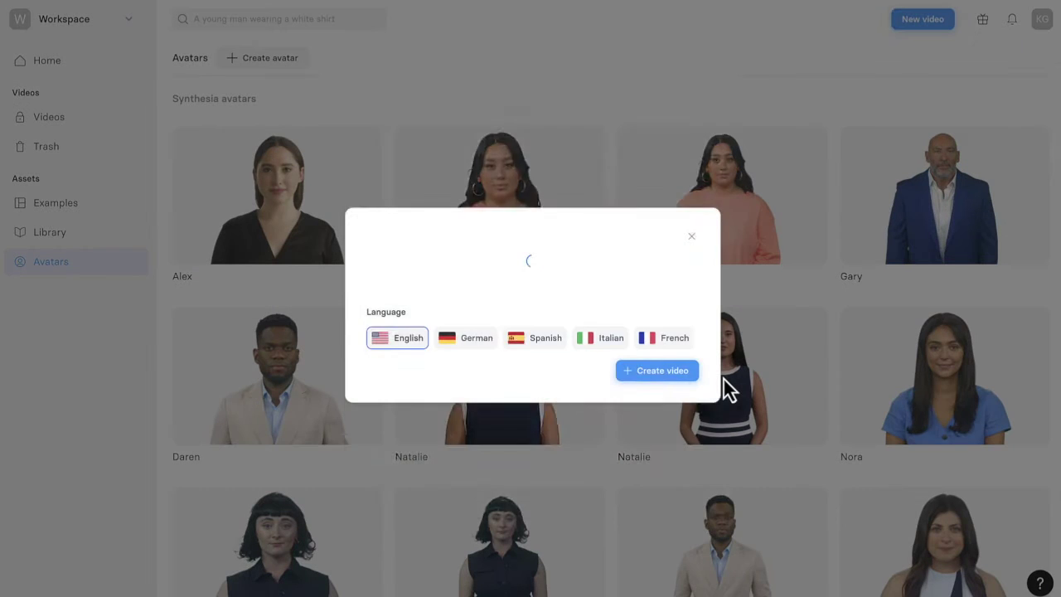
left_click(385, 340)
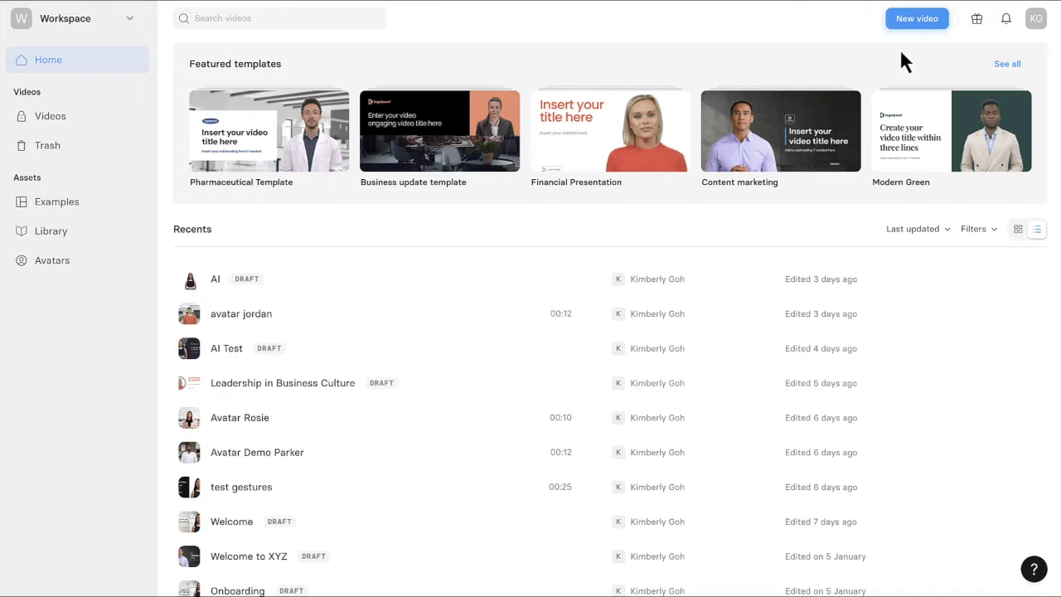
- Start a new video with the AI video assistant, using the idea "business leadership" as its source
left_click(910, 29)
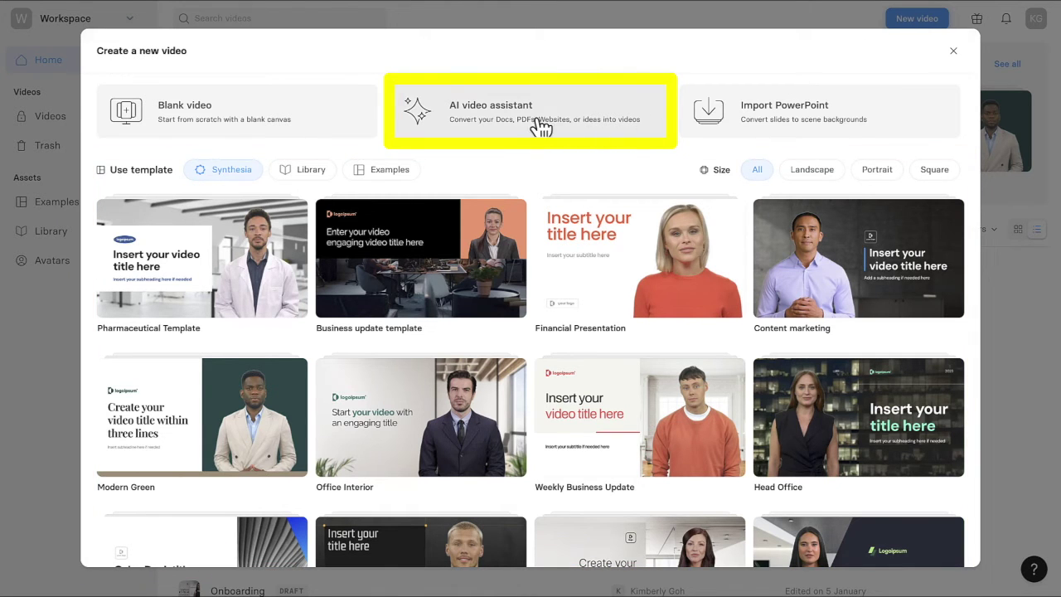
left_click(531, 128)
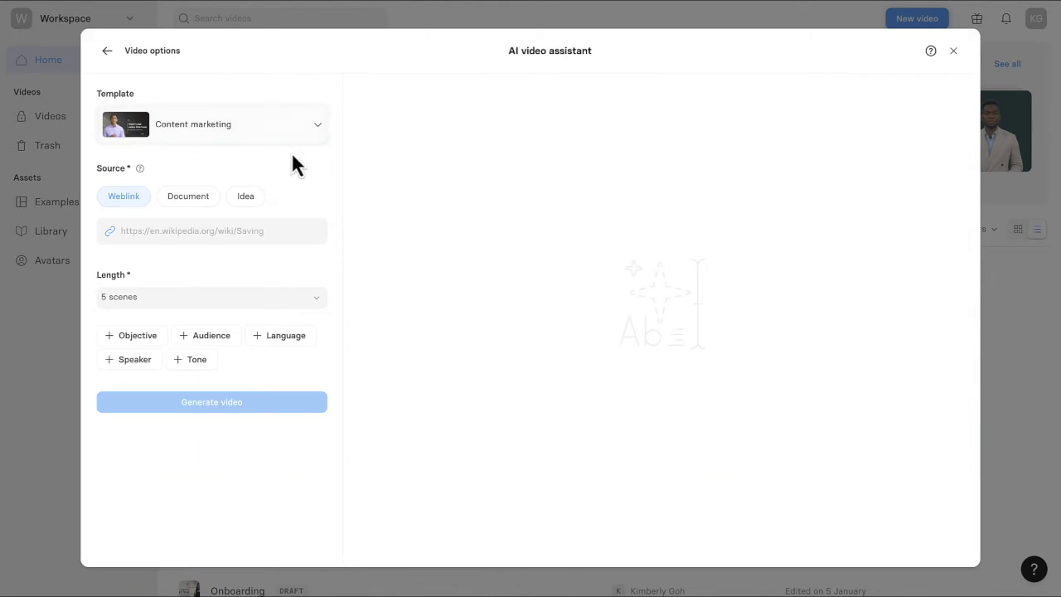
left_click(245, 196)
left_click(221, 231)
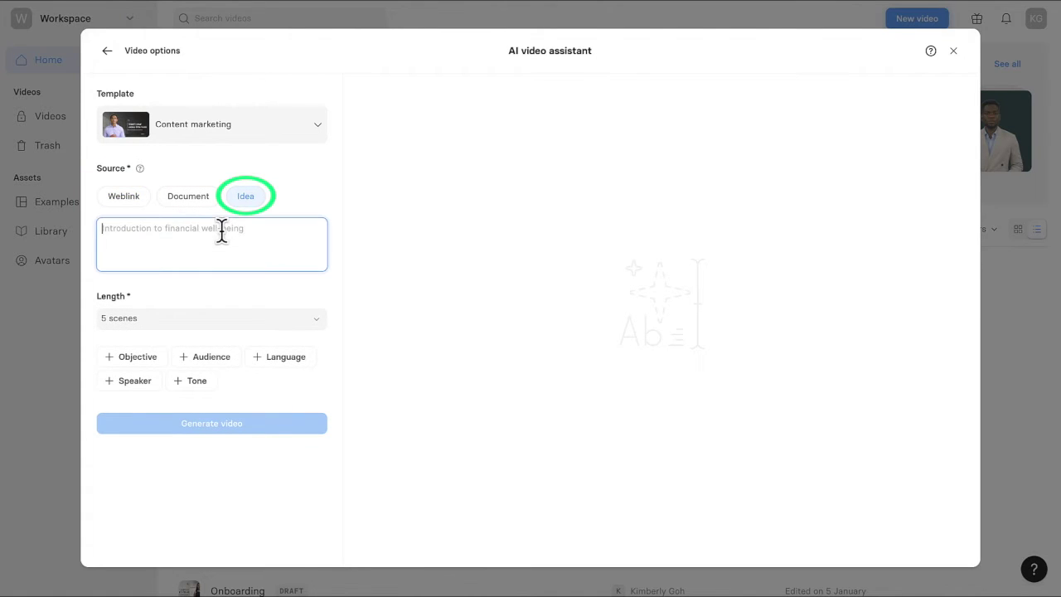
type("busine")
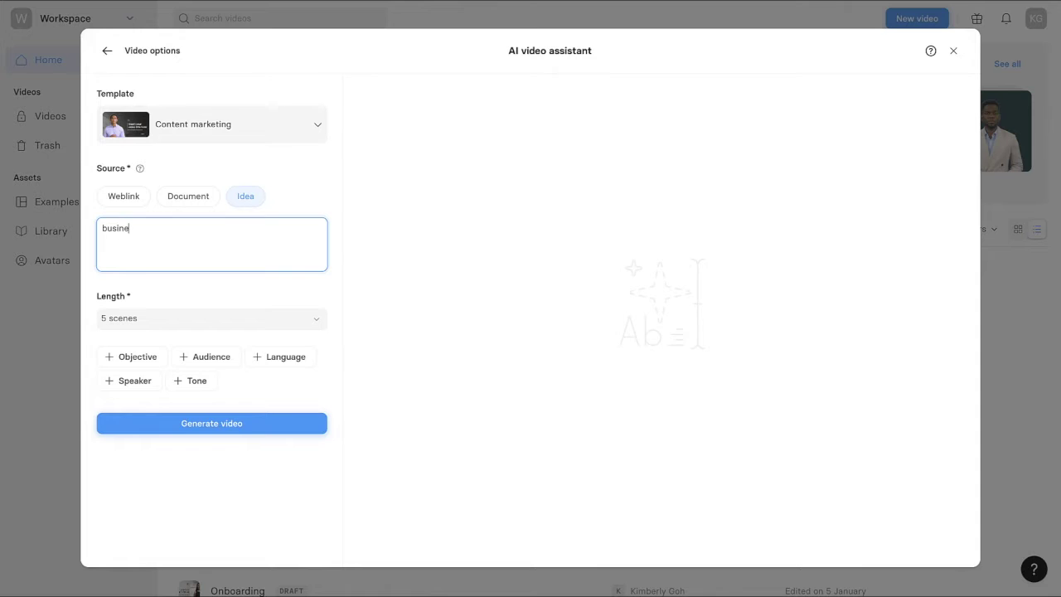
type("ss leadership")
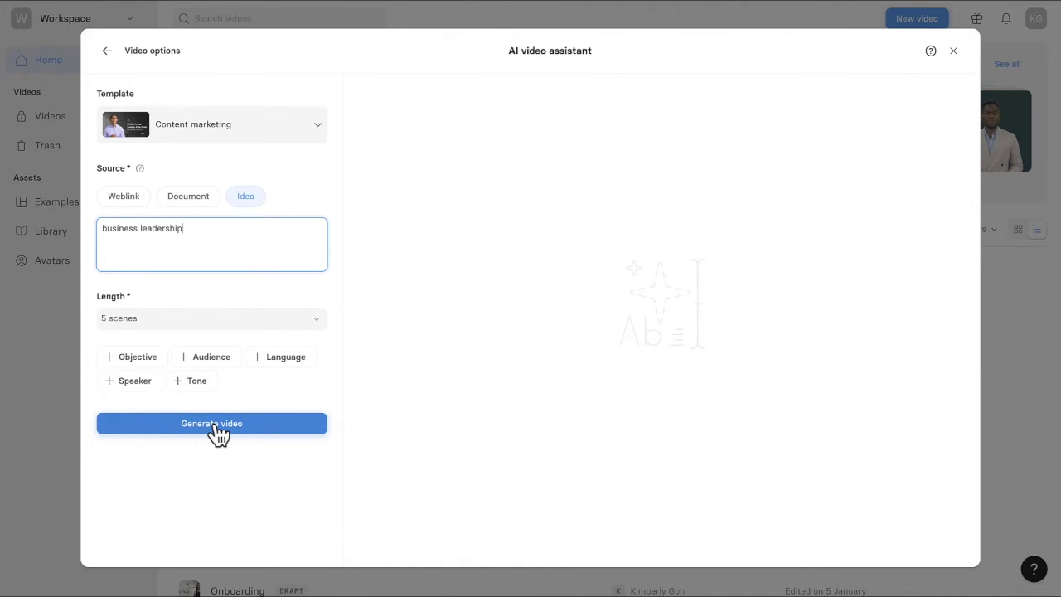
- Choose the Financial Presentation template for the assistant and generate the video
left_click(287, 138)
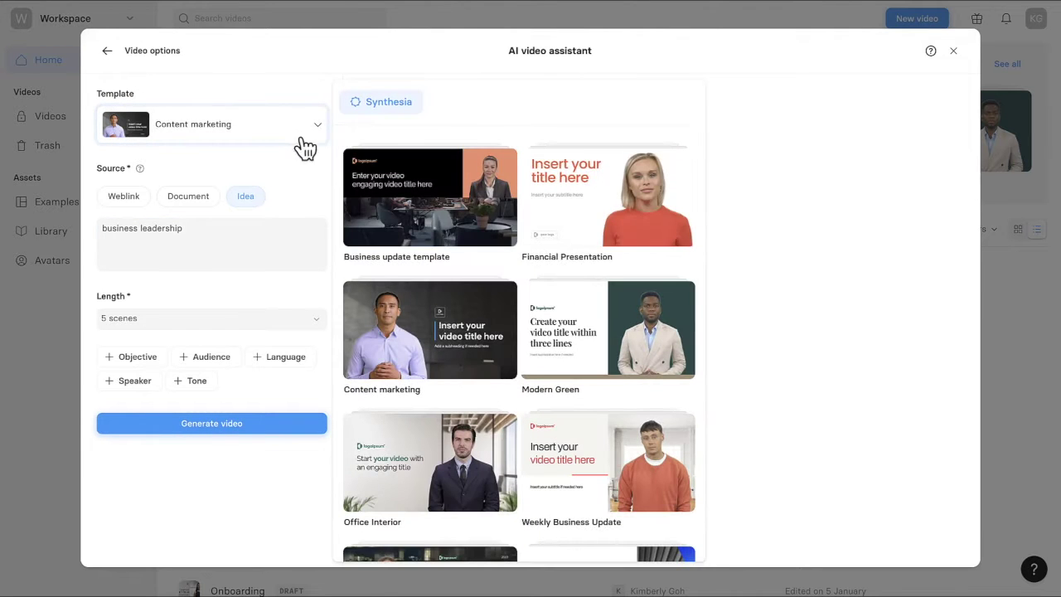
left_click(605, 203)
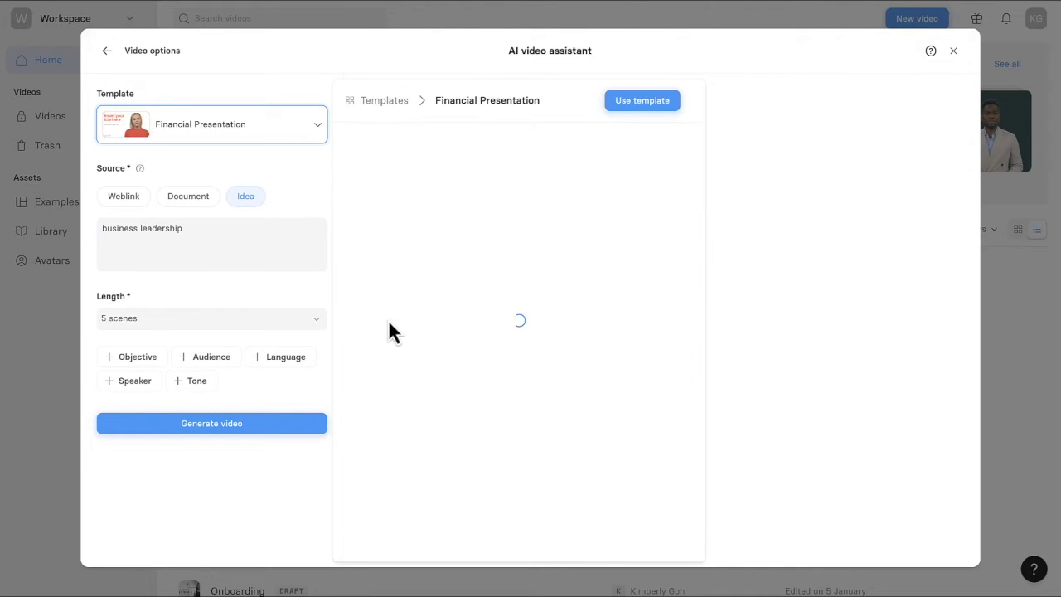
left_click(203, 427)
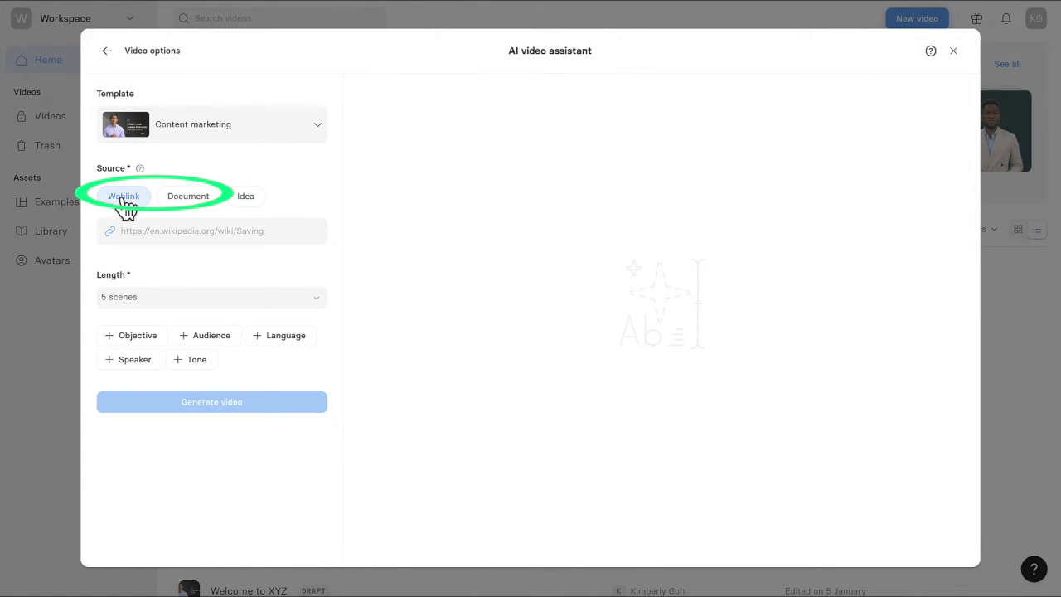
left_click(182, 202)
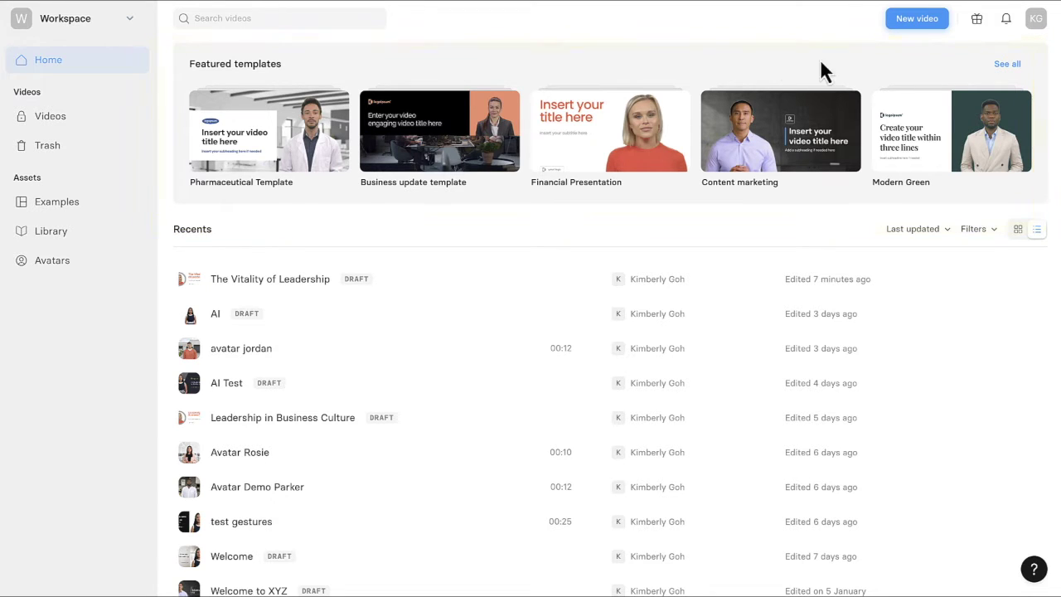
- Create a new video from the Consulting Template and title it "AI for Business Leaders"
left_click(1007, 64)
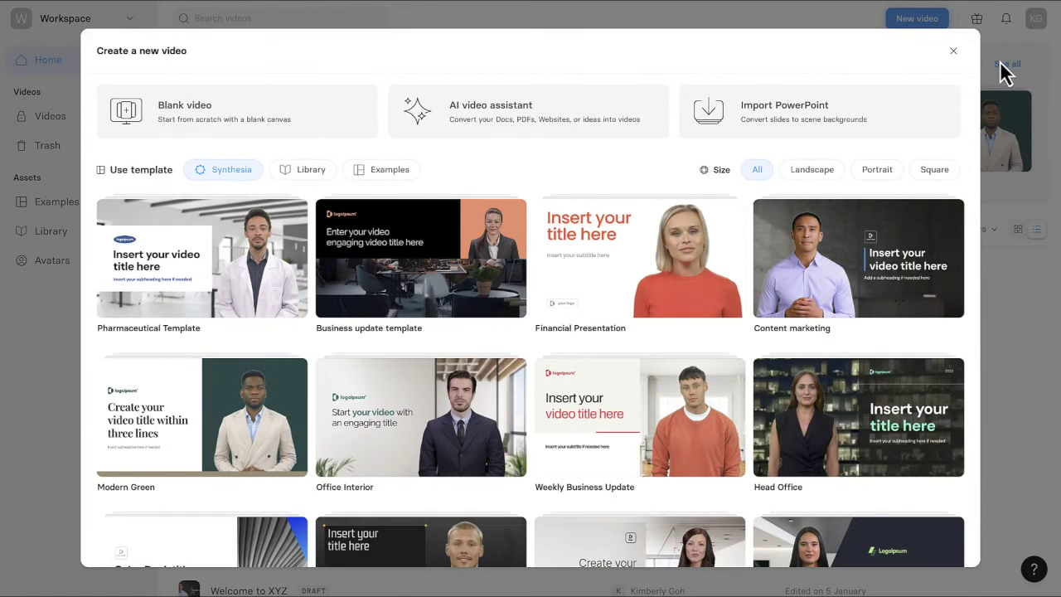
scroll(970, 166, "down", 4)
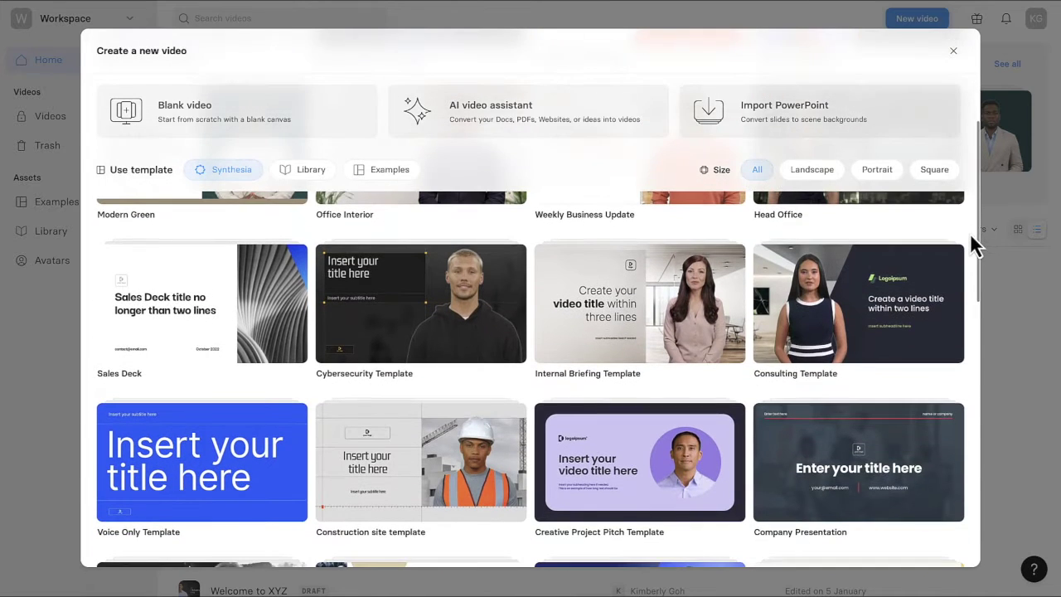
left_click(912, 343)
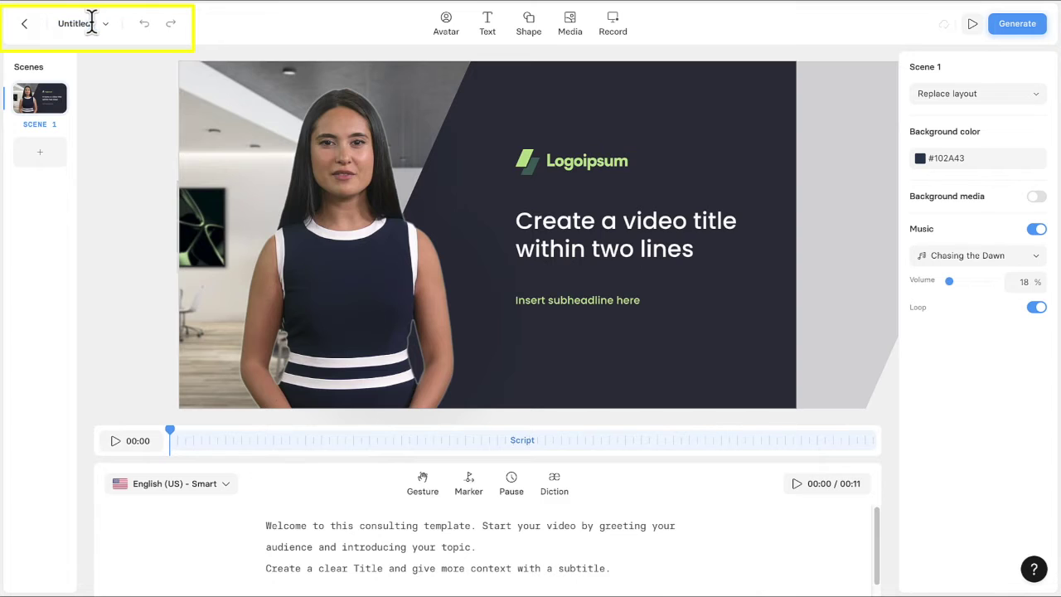
type("AI for Business Leaders")
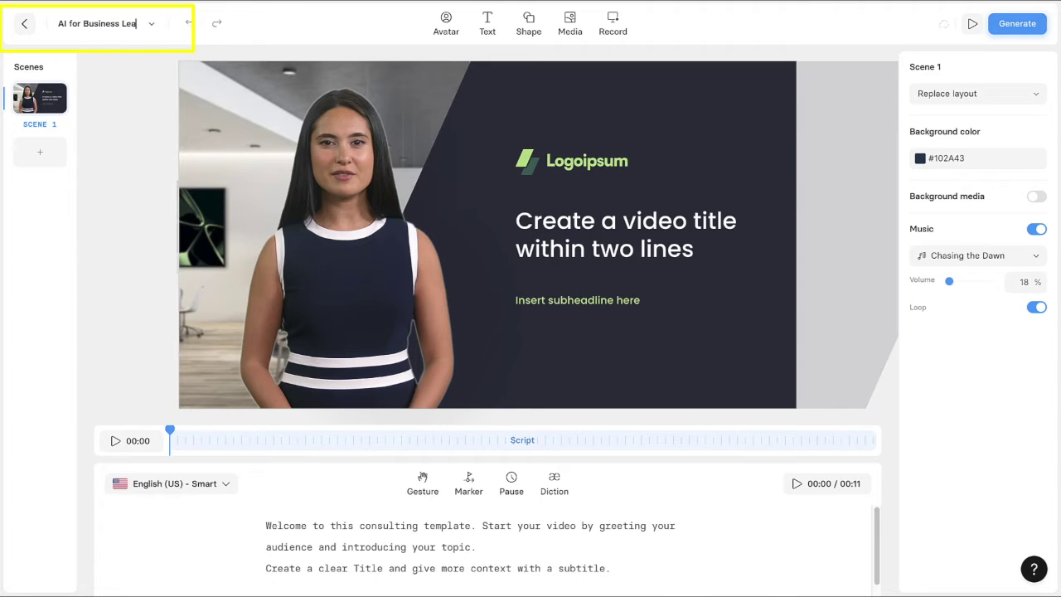
left_click(837, 159)
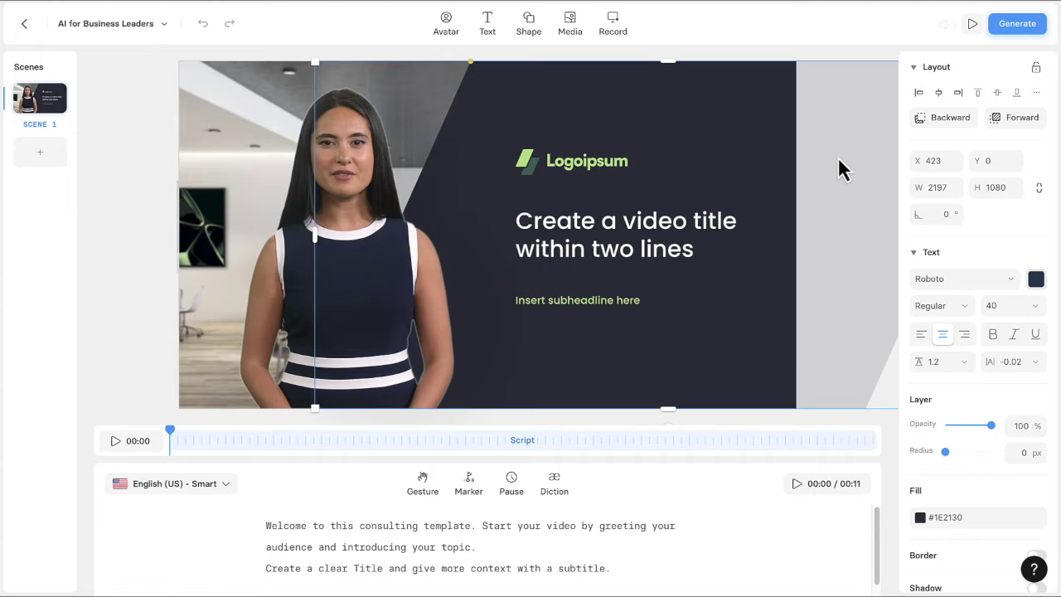
- Add three template scenes after scene 1: the centred avatar in the office, its closer shot, and the avatar with three numbered key points
left_click(48, 110)
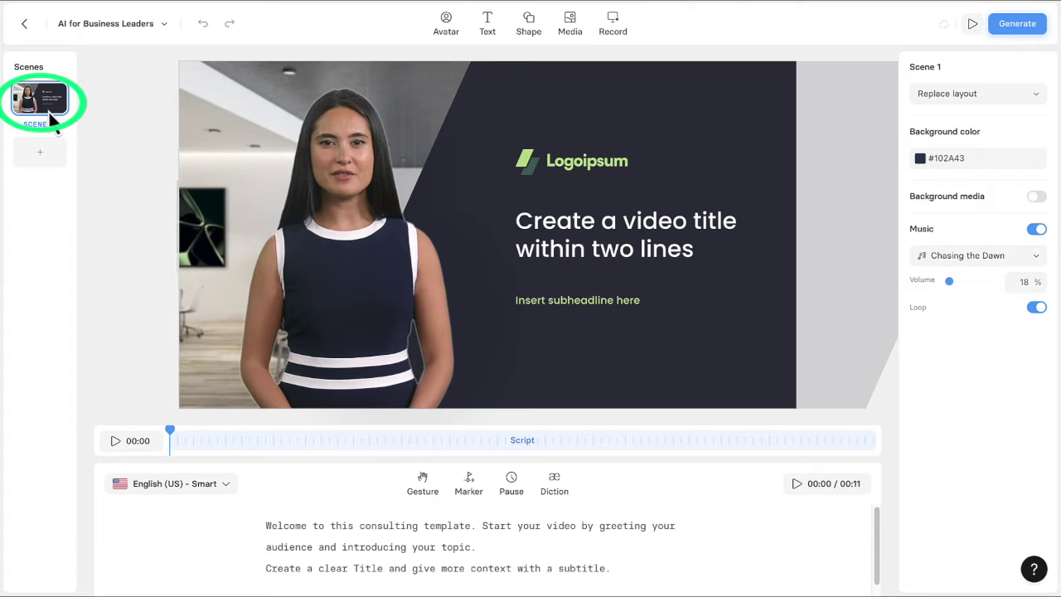
left_click(38, 161)
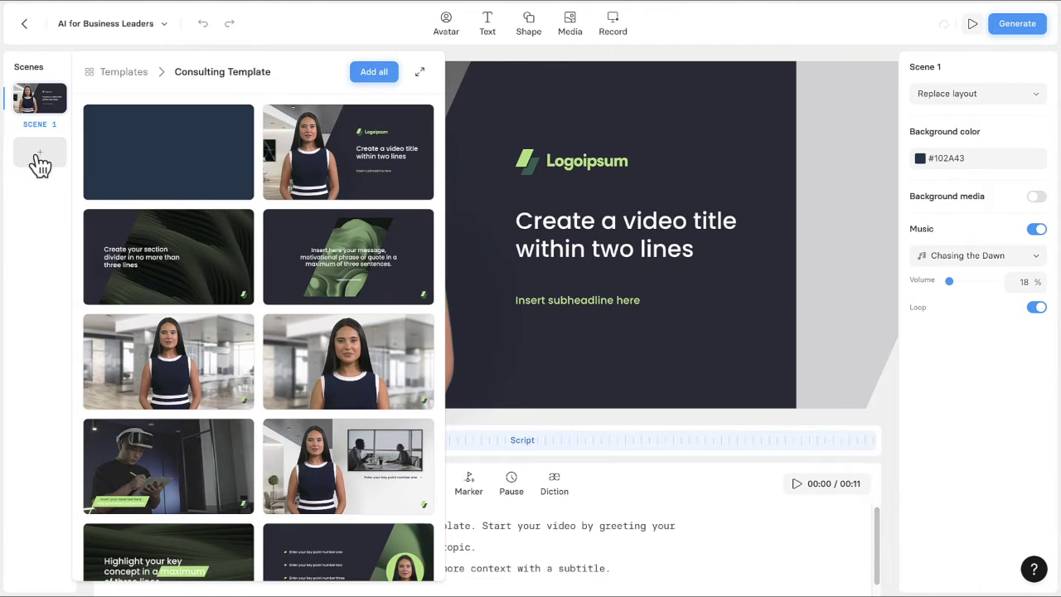
mouse_move(172, 353)
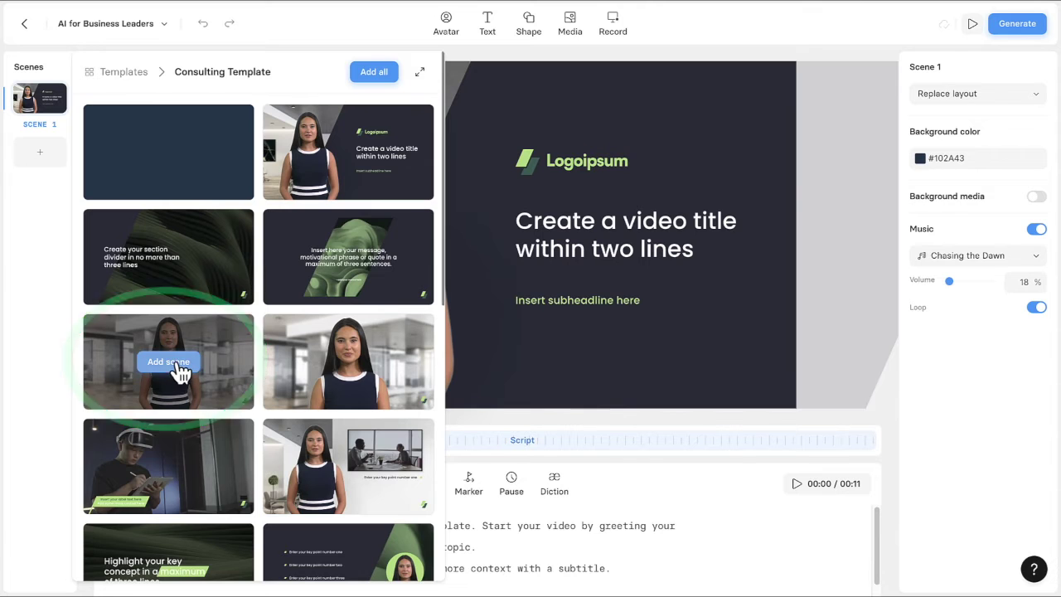
left_click(169, 362)
left_click(39, 205)
left_click(349, 364)
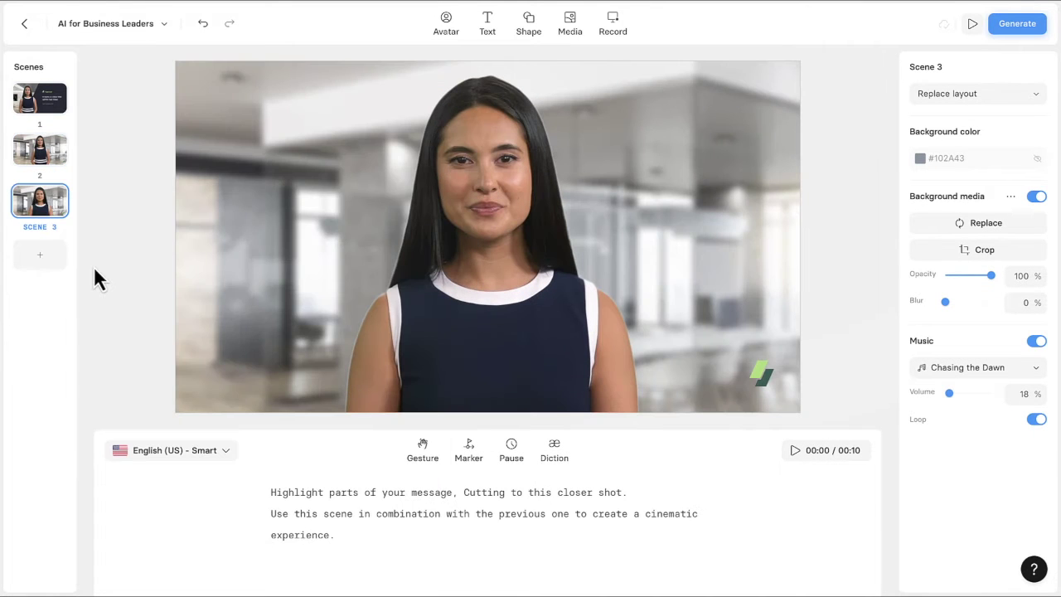
left_click(39, 255)
scroll(390, 332, "down", 5)
left_click(345, 381)
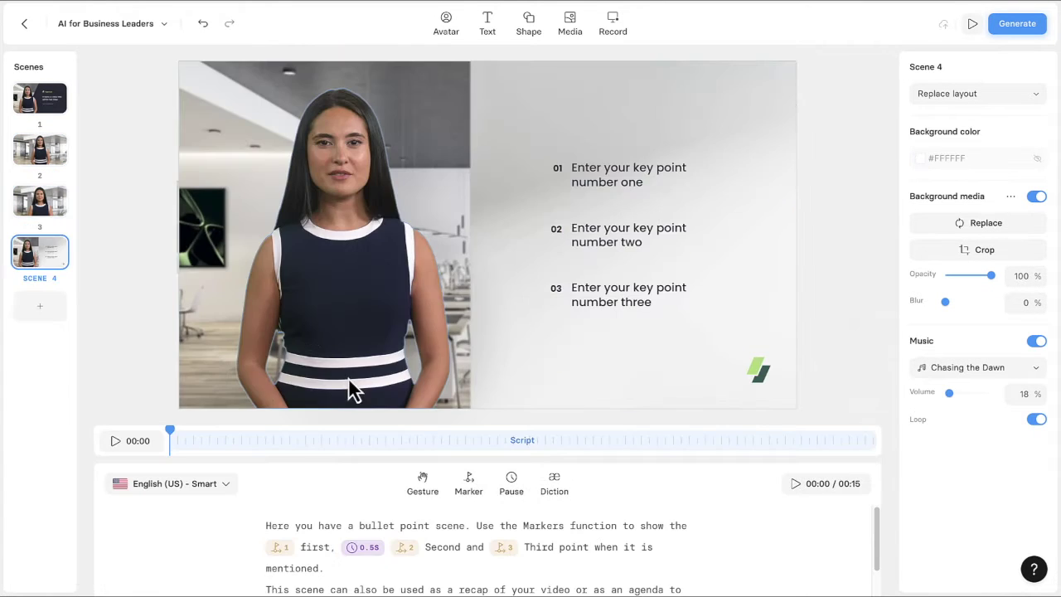
- Try replacing the Natalie avatar with the full-length Charlotte in scene 1 and all other scenes, and undo the replacement
left_click(39, 97)
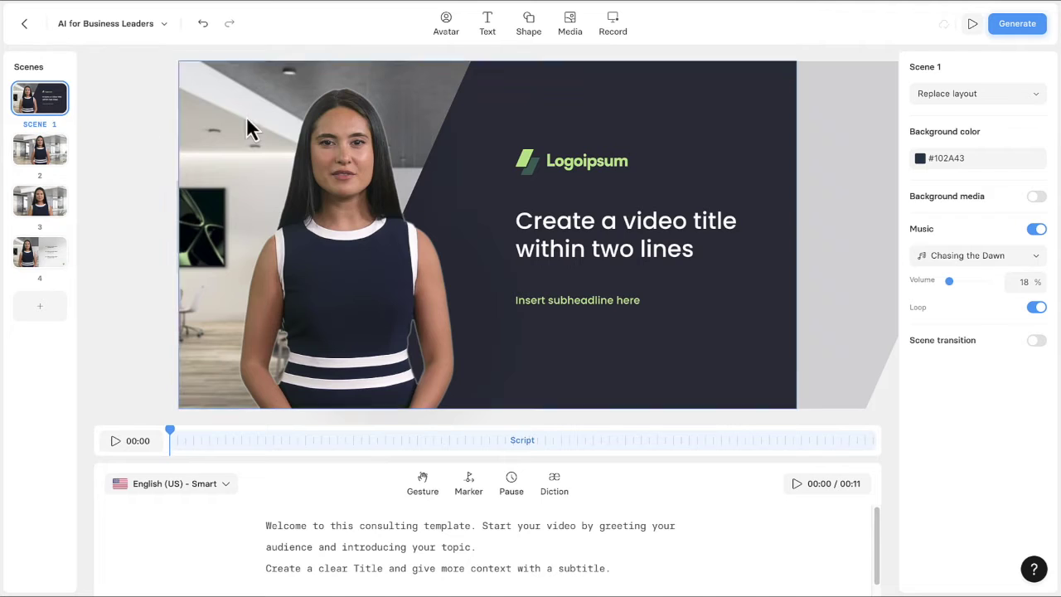
left_click(342, 249)
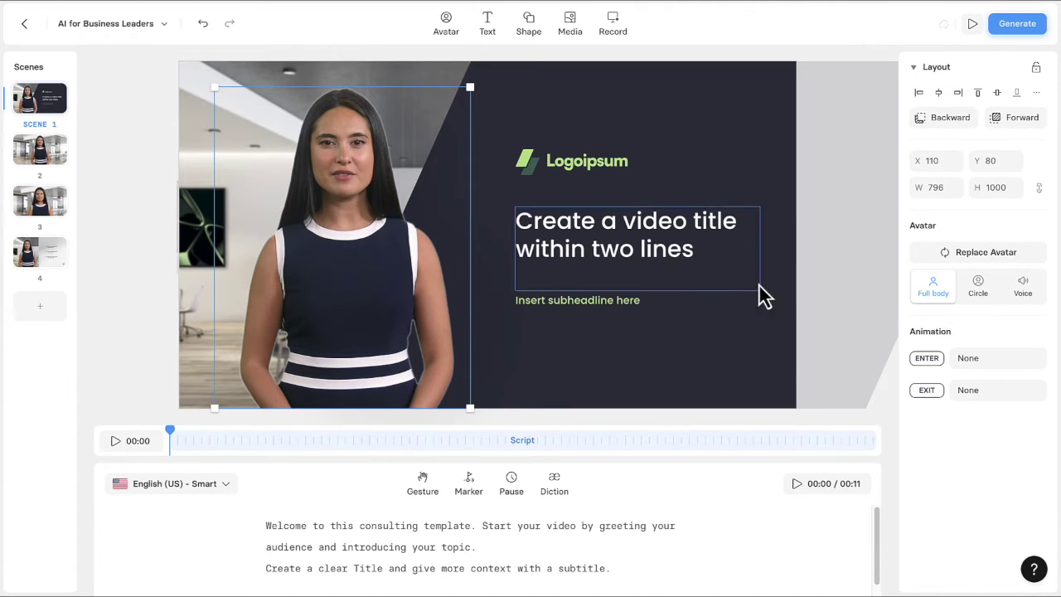
left_click(982, 258)
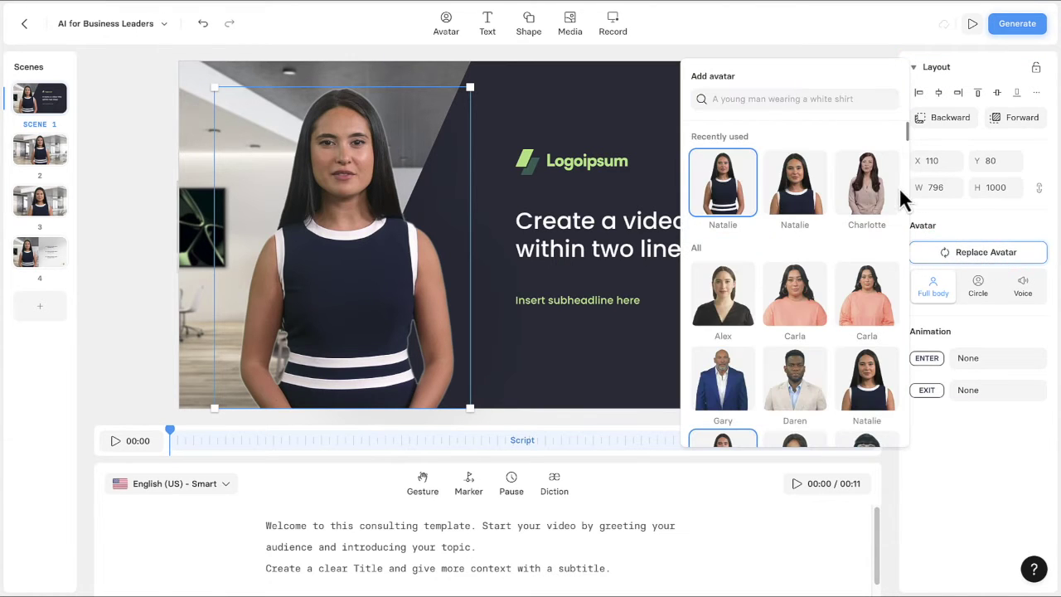
left_click_drag(907, 139, 909, 200)
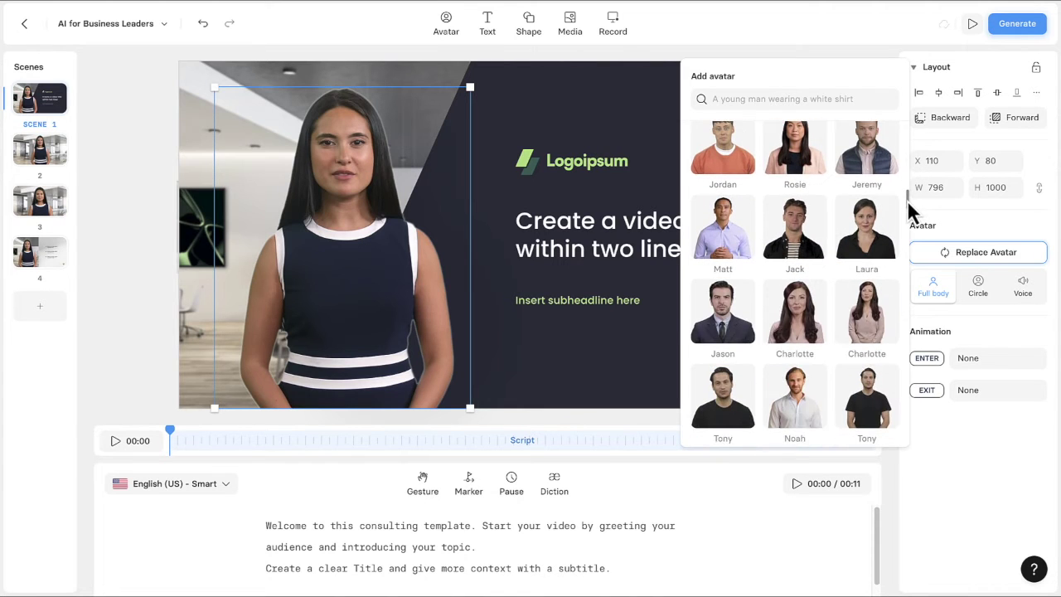
left_click(875, 323)
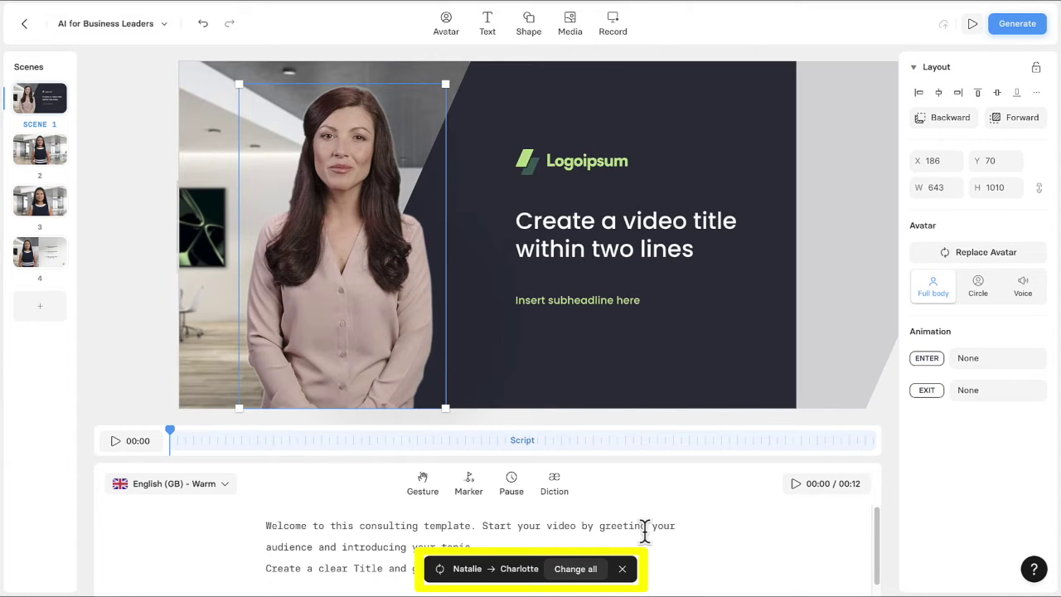
left_click(575, 568)
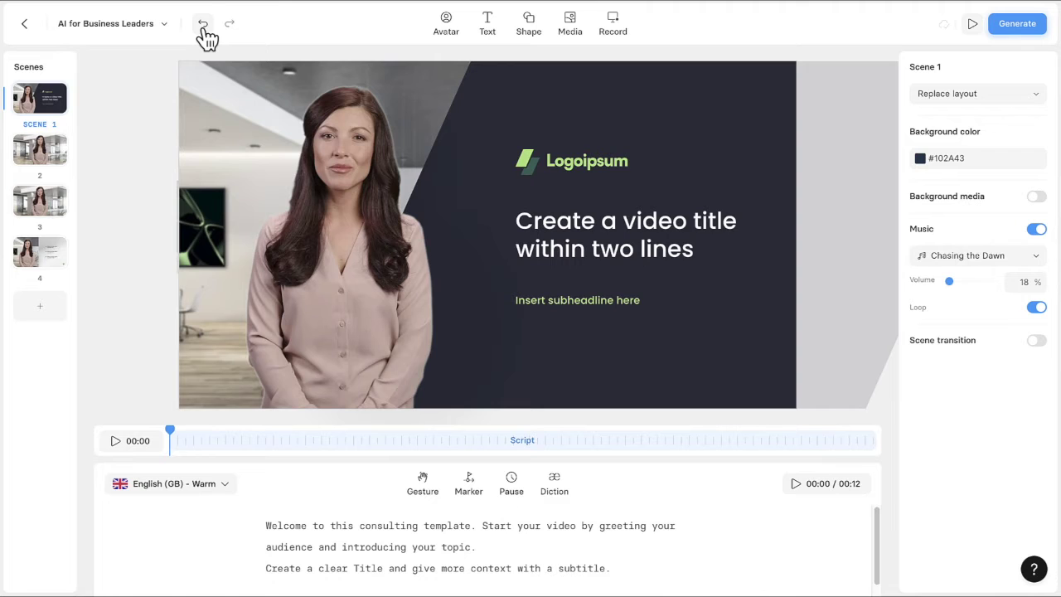
left_click(204, 31)
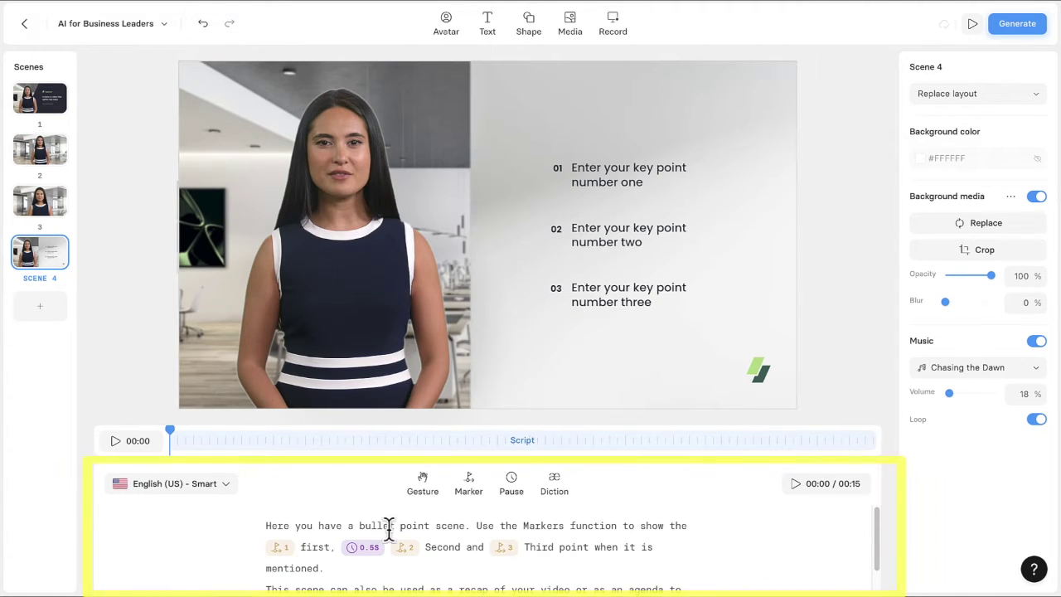
- Copy the sentence beginning "Let's take a look at some ways AI can help you" from the script document and replace scene 1's script with it
left_click_drag(879, 529, 862, 489)
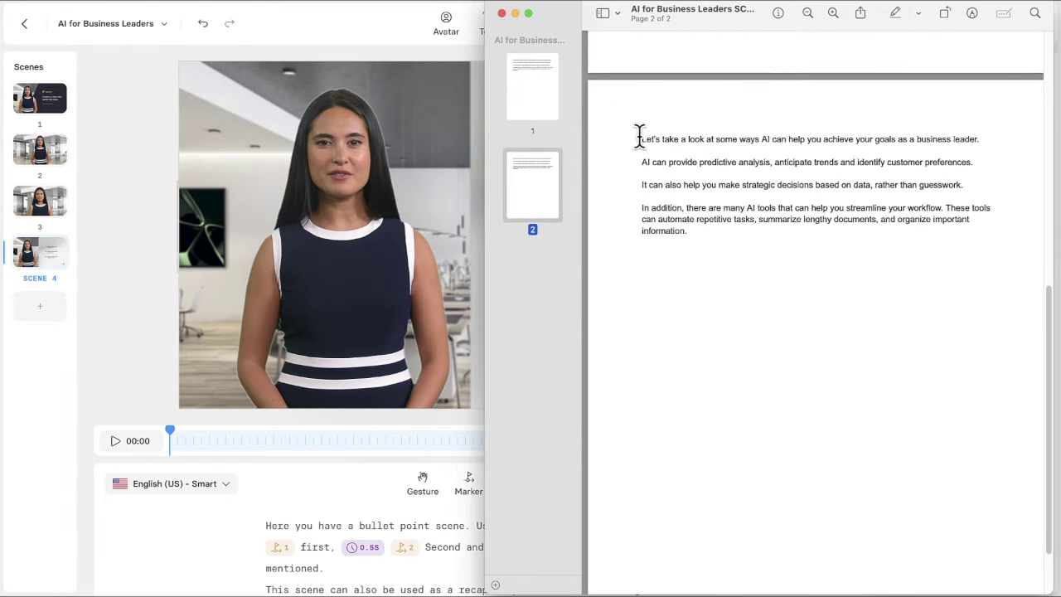
left_click_drag(640, 135, 980, 143)
key("ctrl+c")
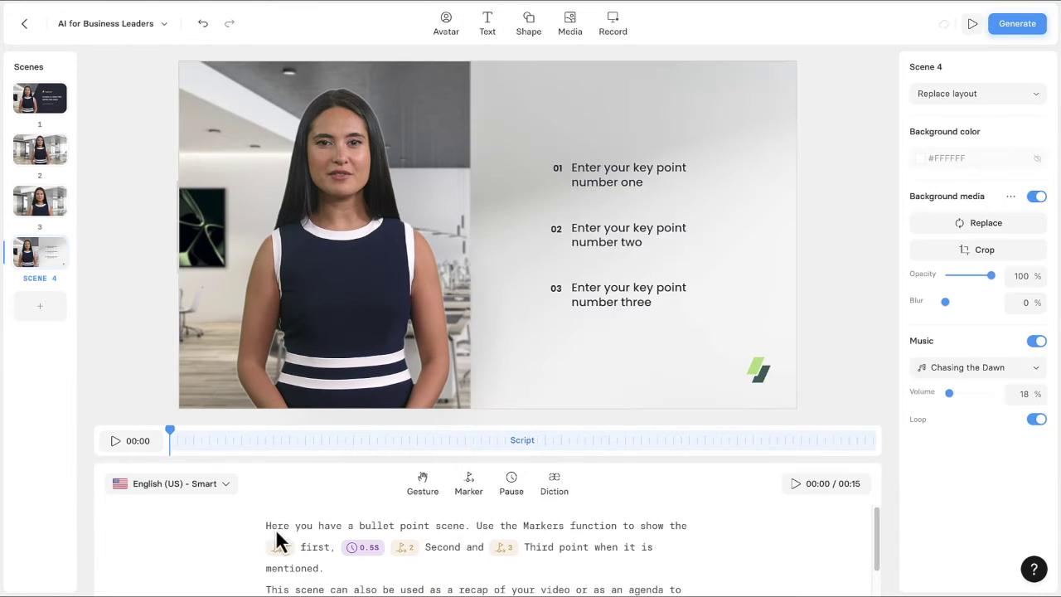
left_click(33, 108)
key("ctrl+a")
key("ctrl+v")
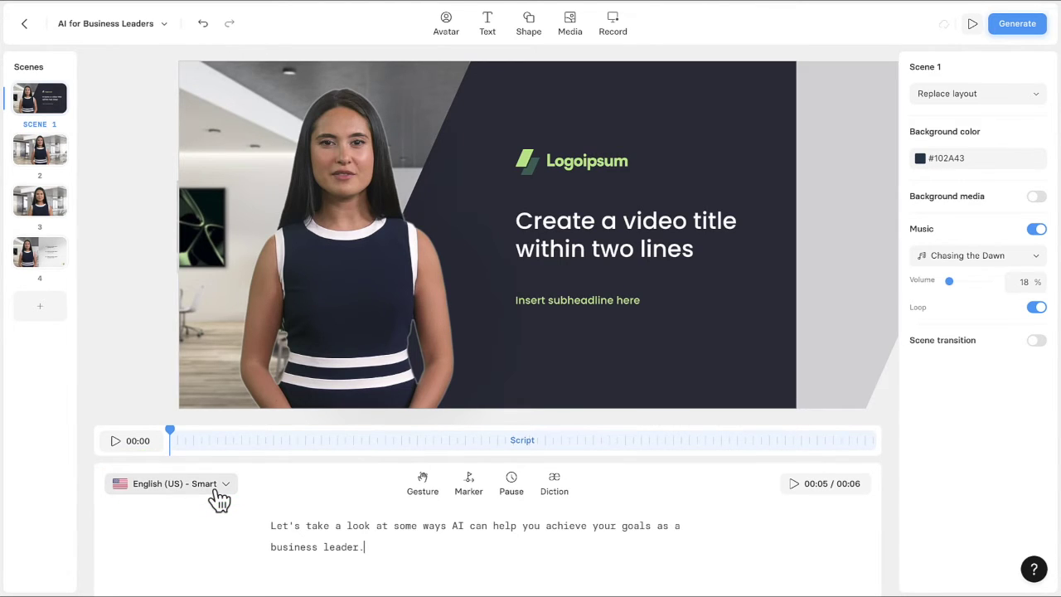
- Browse the available script voices while keeping English (US) - Smart, and preview scene 1
left_click(218, 498)
mouse_move(714, 208)
left_mouse_down()
mouse_move(714, 249)
mouse_move(713, 207)
left_mouse_up()
left_click(670, 241)
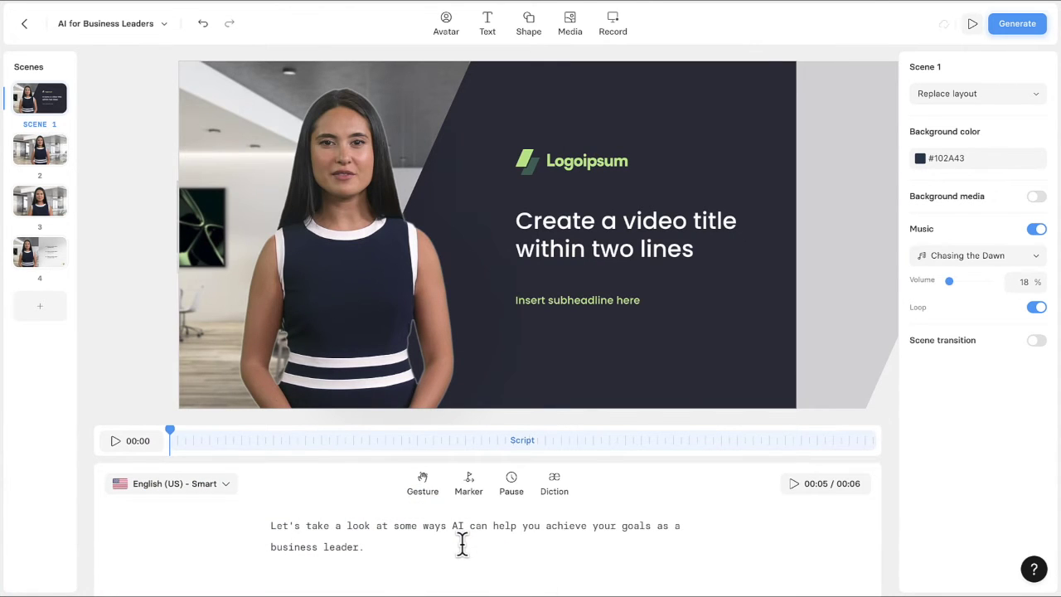
left_click(117, 444)
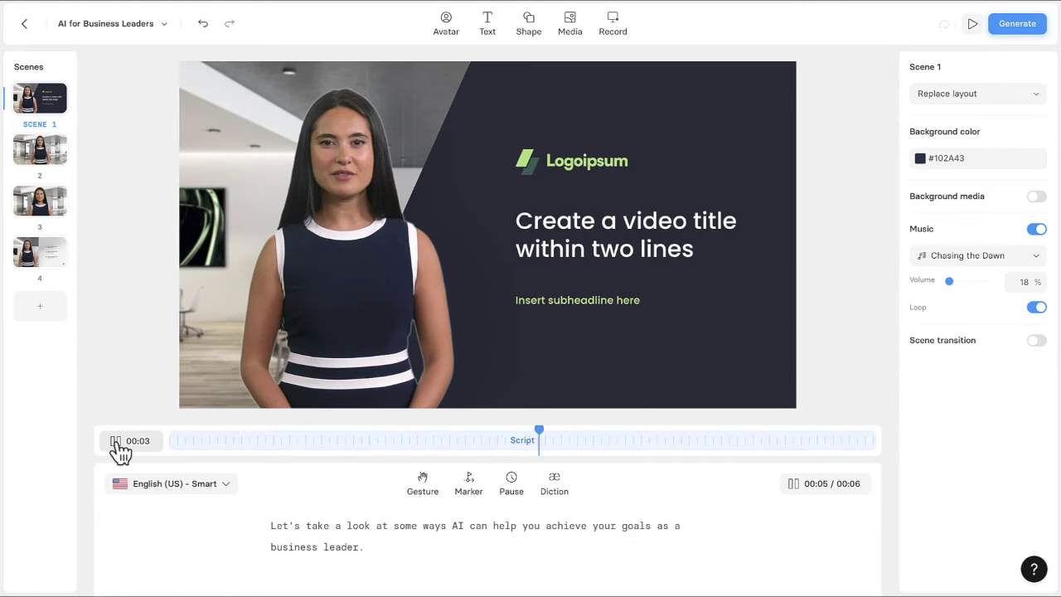
left_click(118, 444)
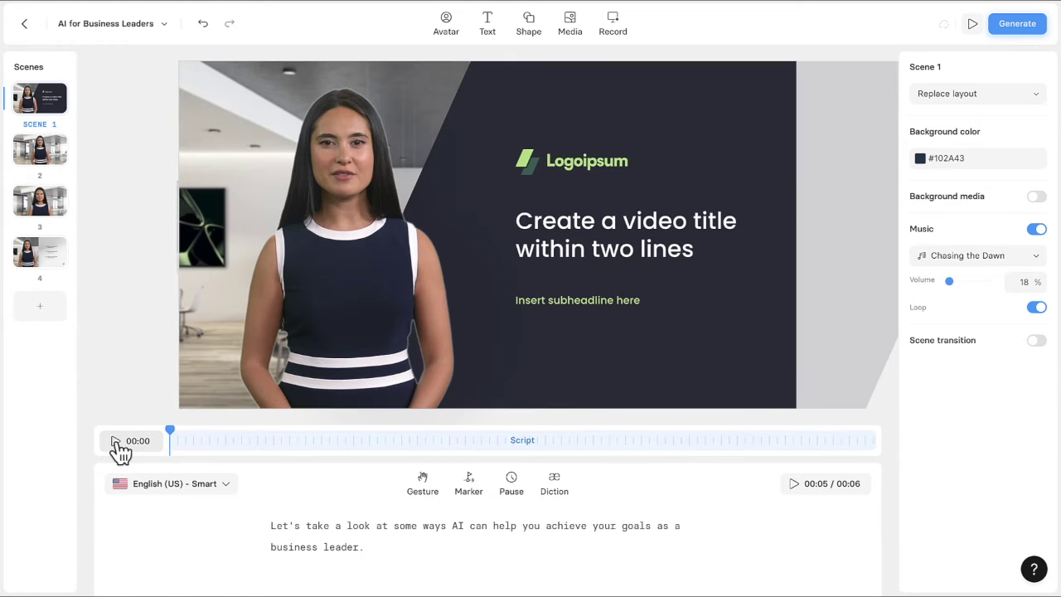
- Replace the Logoipsum image in scene 1 with the uploaded "logo sample.png" and place it just above the title
left_click(577, 170)
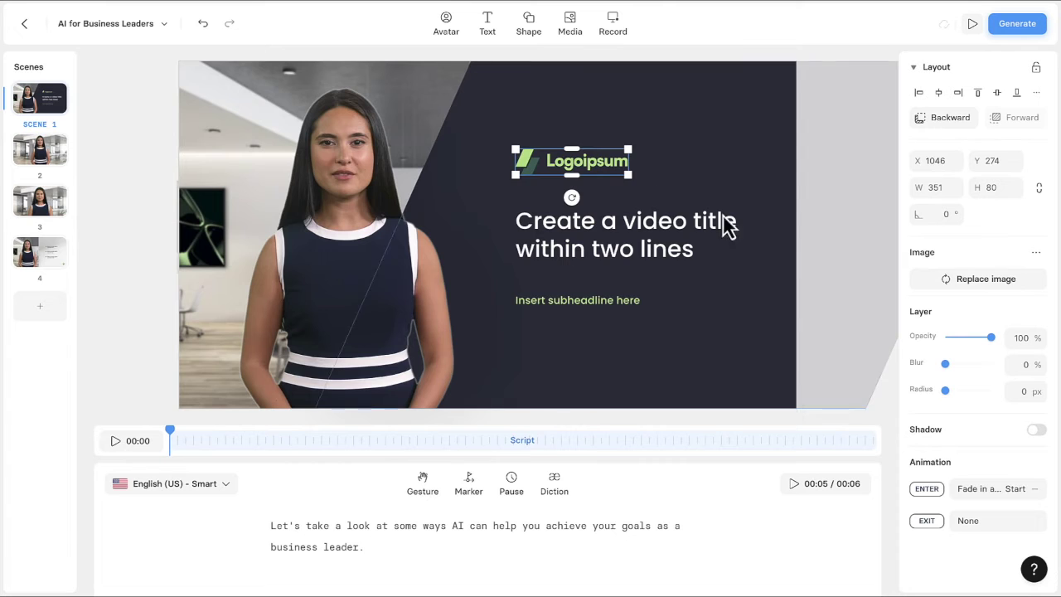
left_click(975, 282)
left_click(502, 456)
left_click_drag(791, 193, 786, 292)
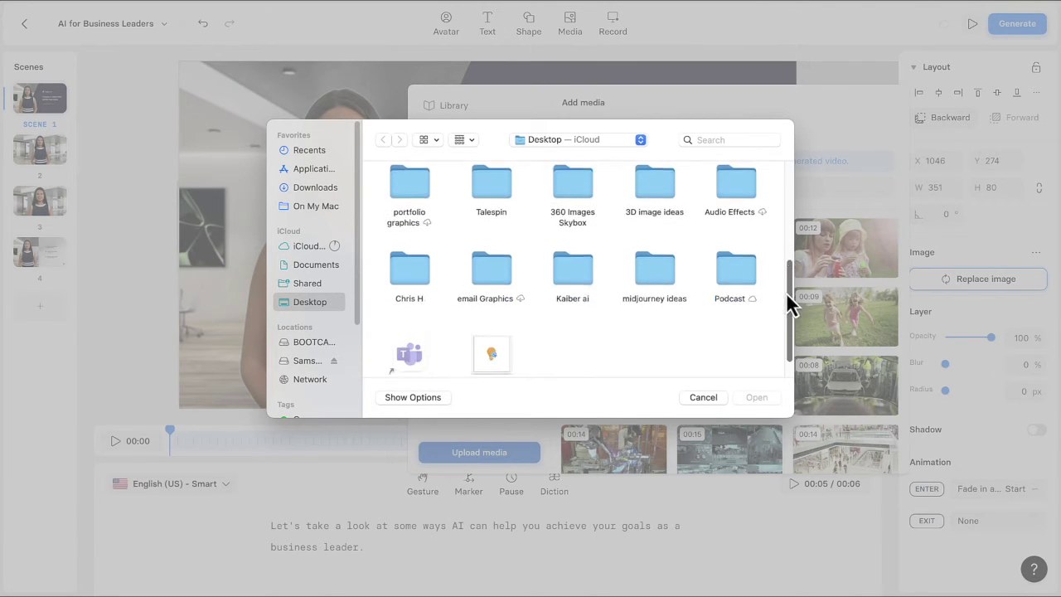
left_click(494, 348)
left_click(756, 398)
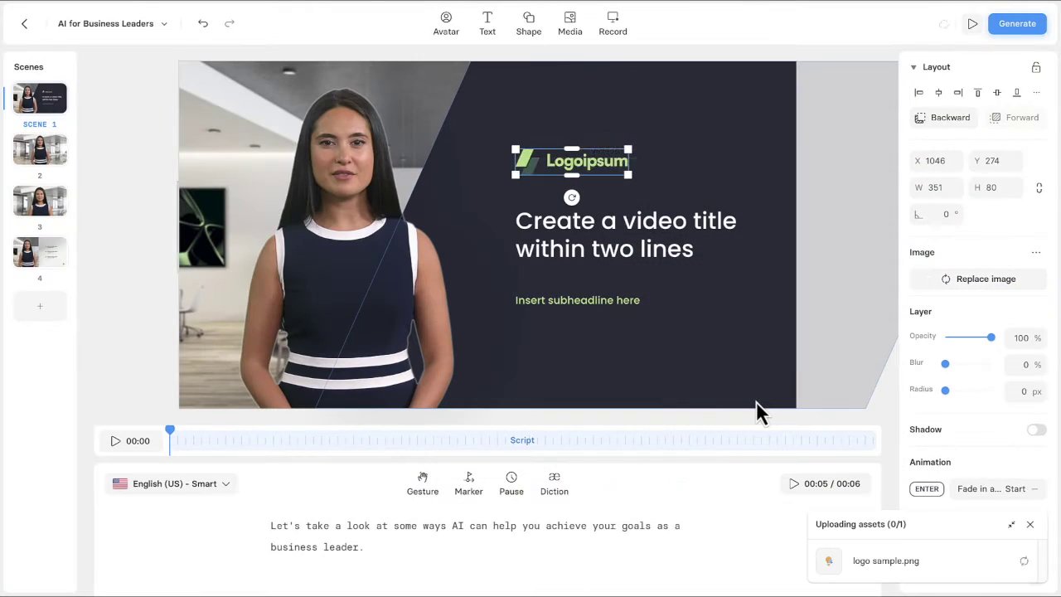
left_click(593, 166)
left_click_drag(592, 166, 530, 179)
left_click(821, 324)
- Change scene 1's title to "The Power of AI for Business Leaders" and its subheadline to "Leverage AI to acheive your goals"
left_click(593, 233)
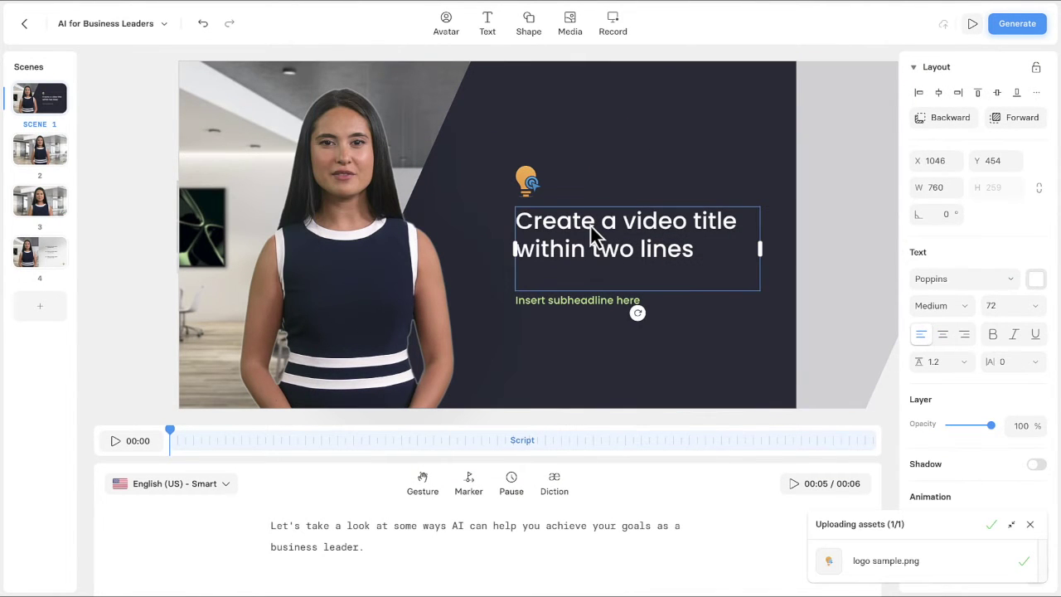
double_click(593, 235)
type("The Power of AI for Business Leaders")
left_click(827, 258)
left_click(569, 364)
left_click(628, 300)
type("Leverage AI to acheive your goals")
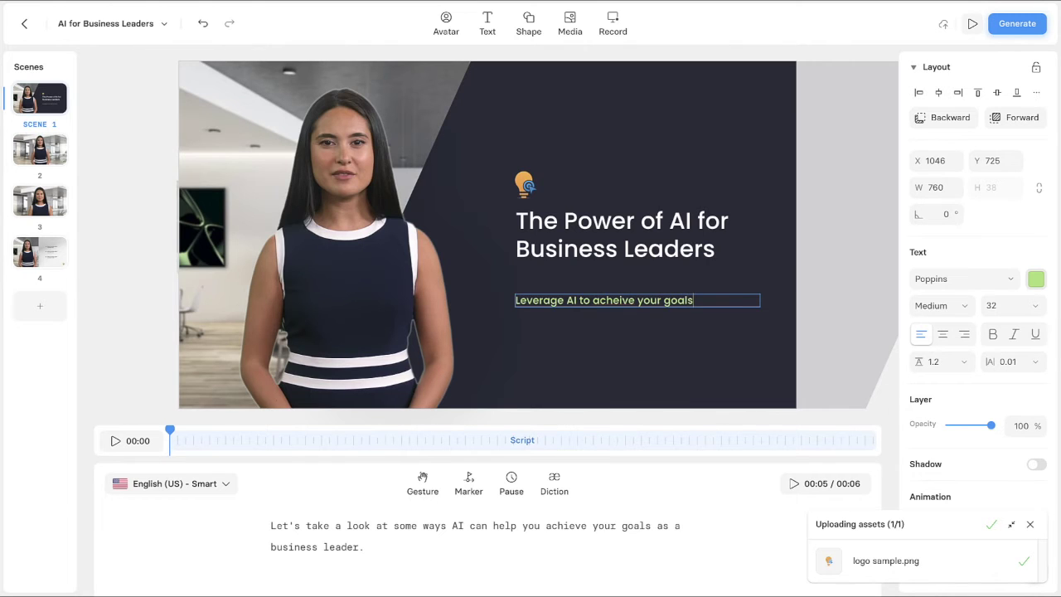
key("Escape")
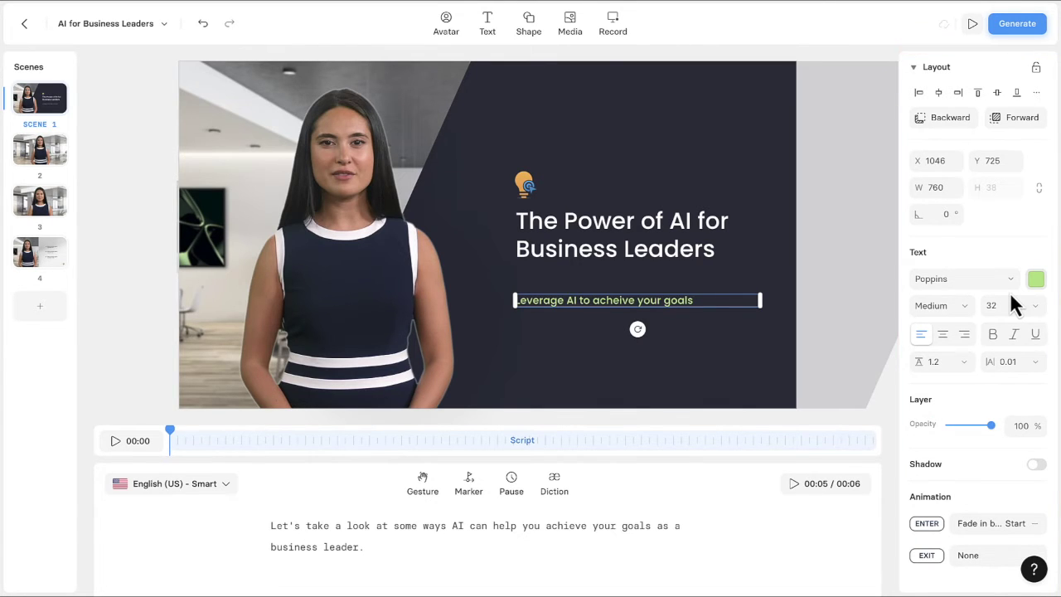
- Set the subheadline's enter animation to Slide in right and preview scene 1
left_click(980, 527)
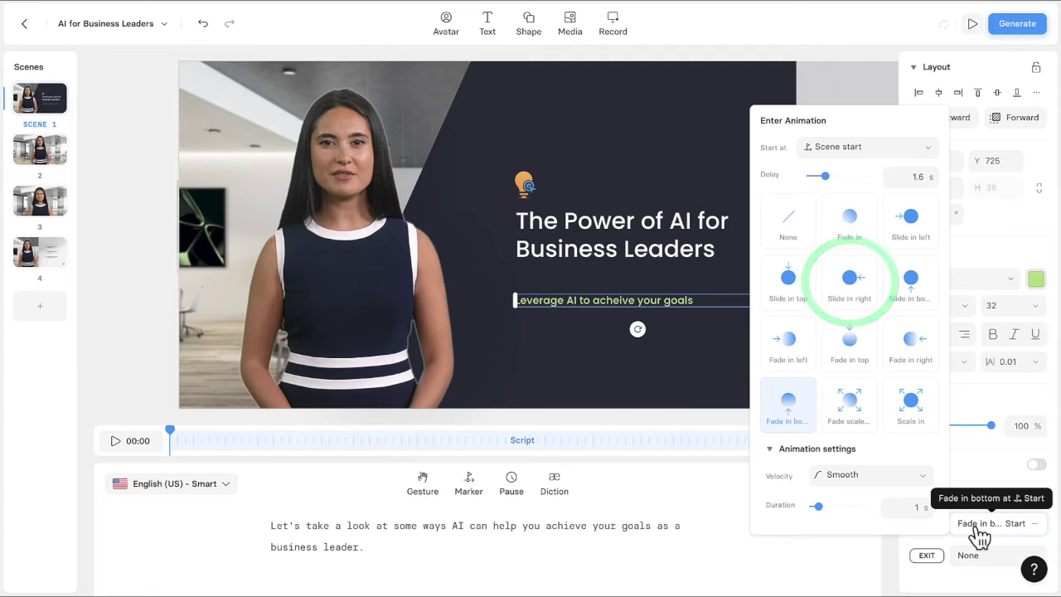
left_click(856, 297)
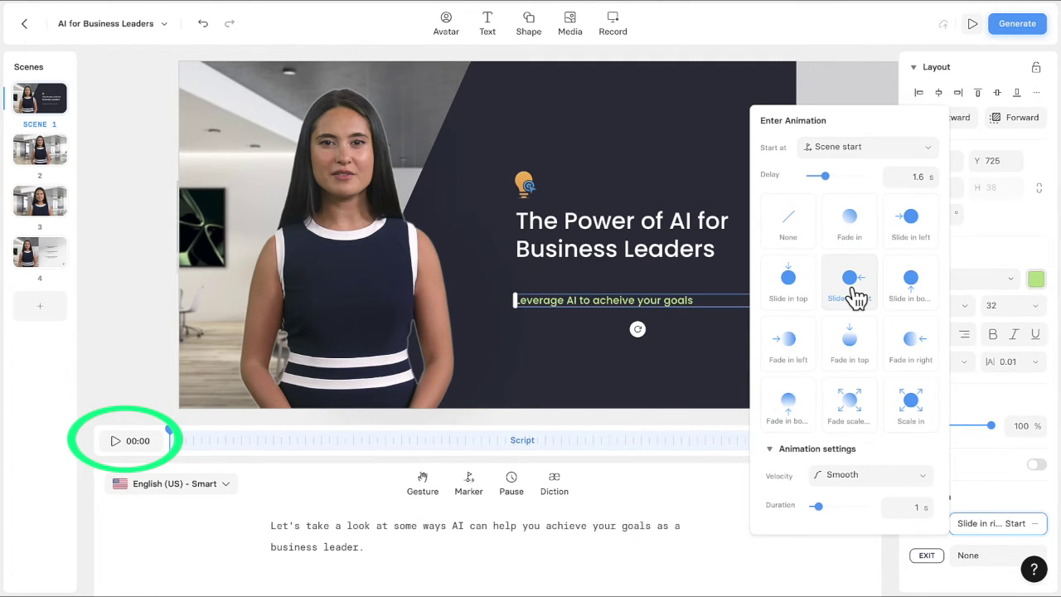
left_click(113, 442)
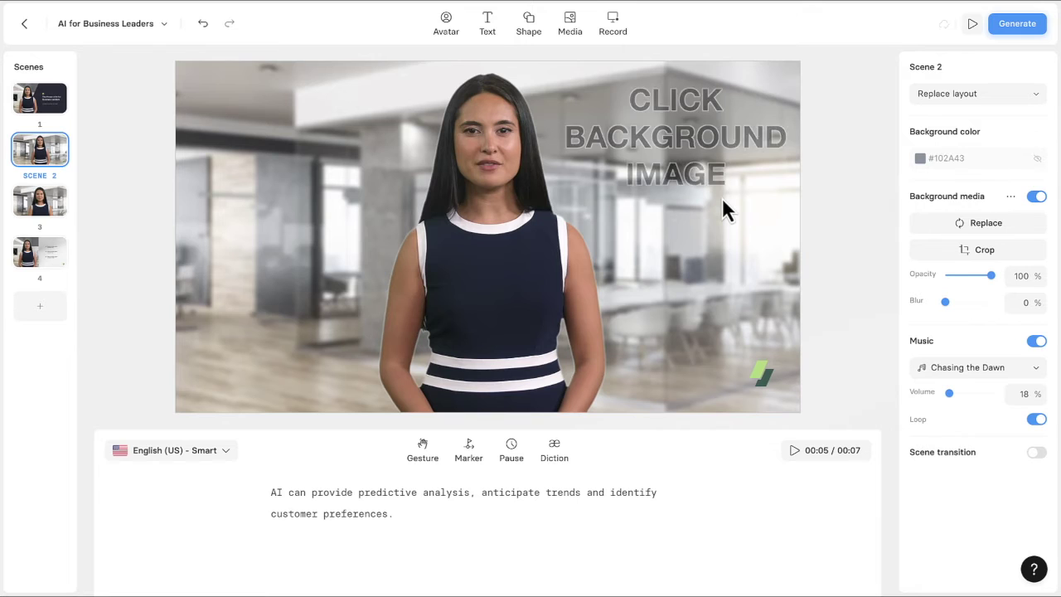
- Replace scene 2's background with the bright open-plan image from a Shutterstock image search for "office", and delete the green corner logo
left_click(722, 197)
left_click(967, 224)
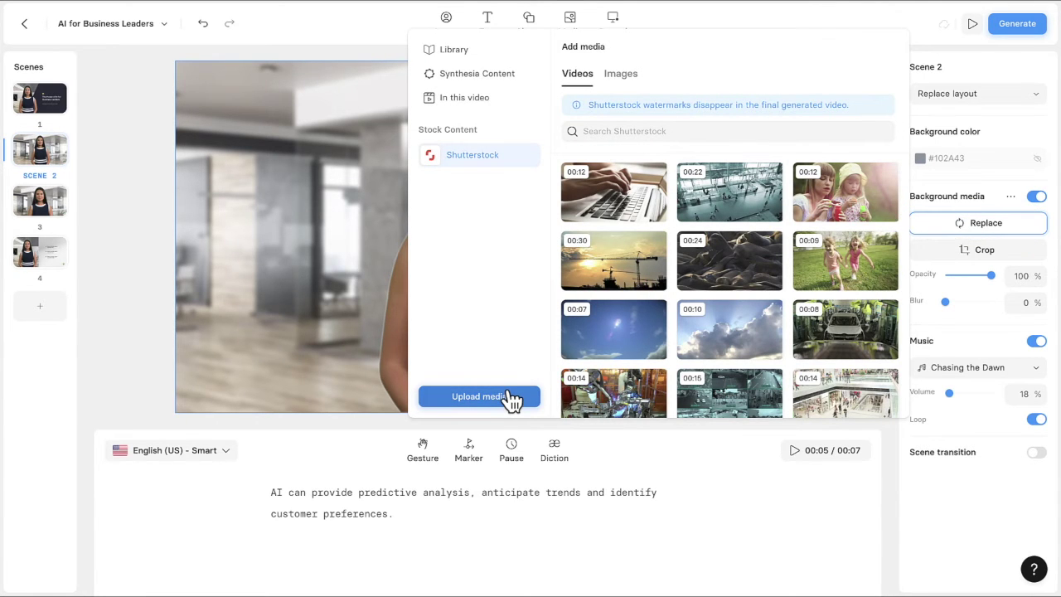
left_click(627, 74)
left_click(618, 128)
type("offi")
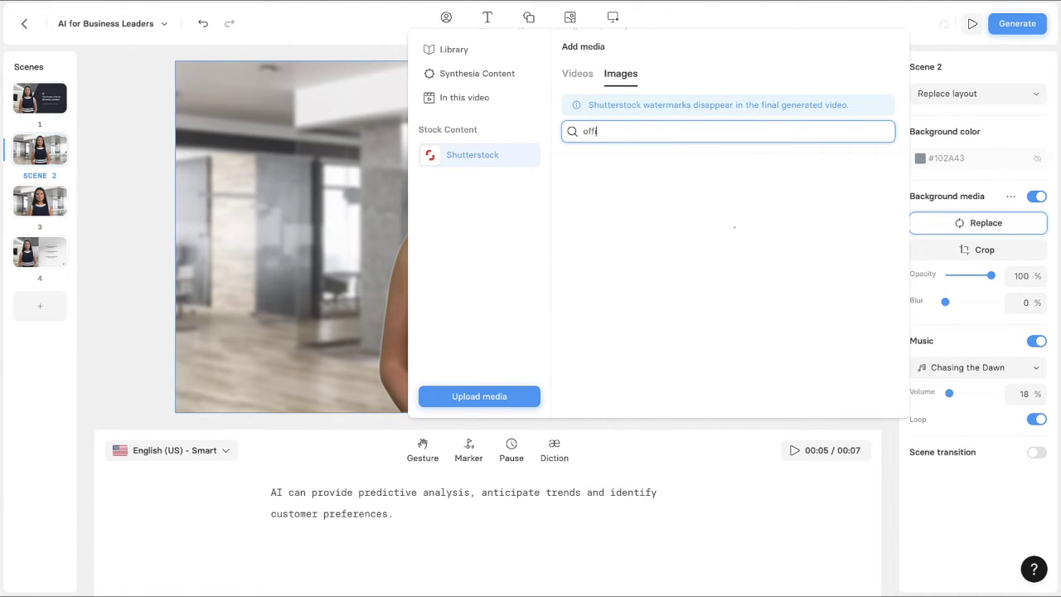
type("ce")
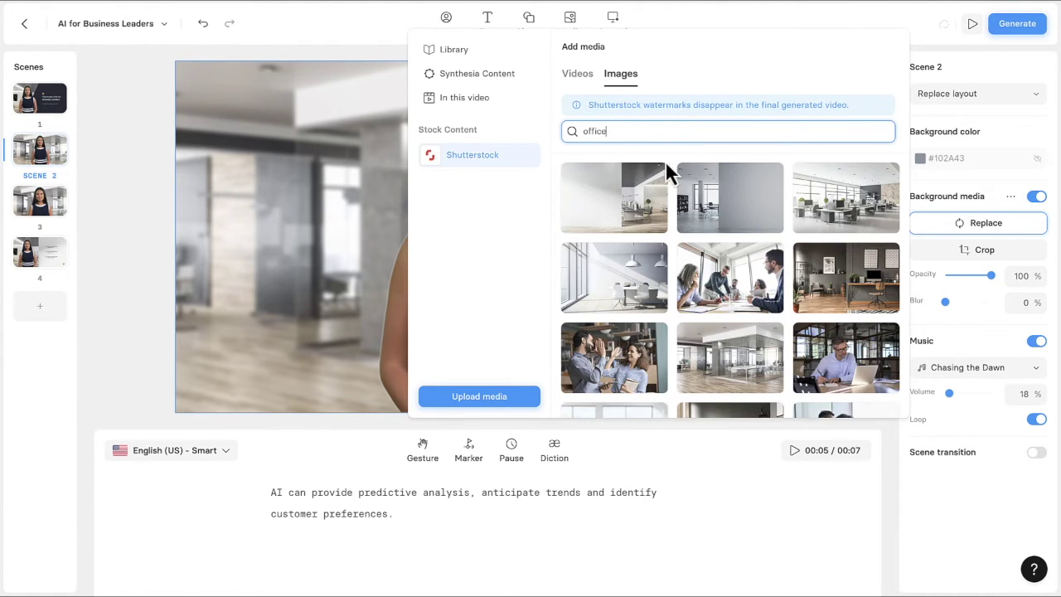
left_click(862, 203)
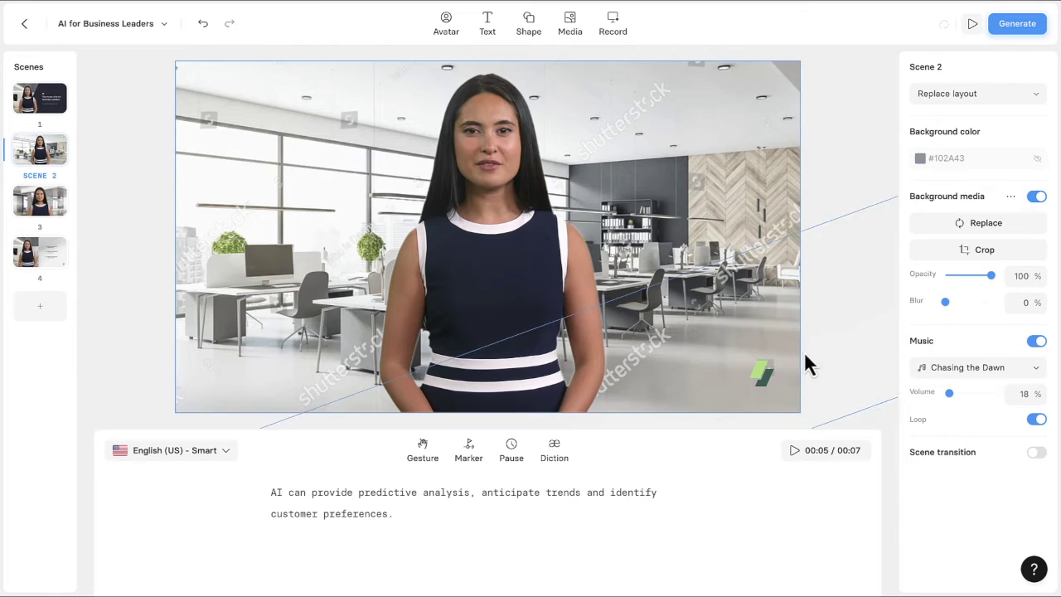
left_click(757, 374)
key("Delete")
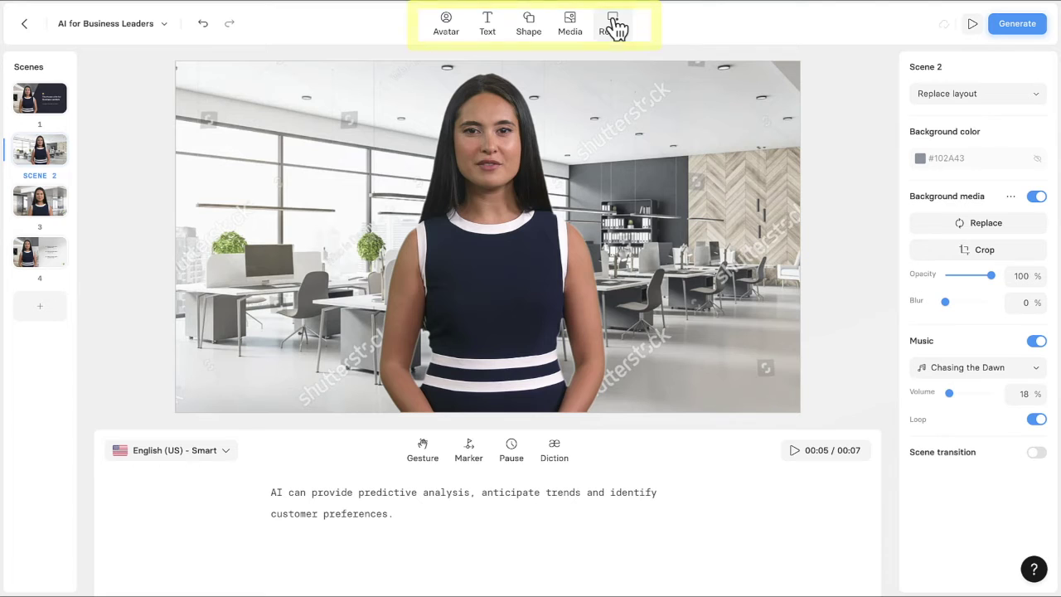
- Make the scene 3 avatar voice-only and delete the green logo from that scene
left_click(57, 209)
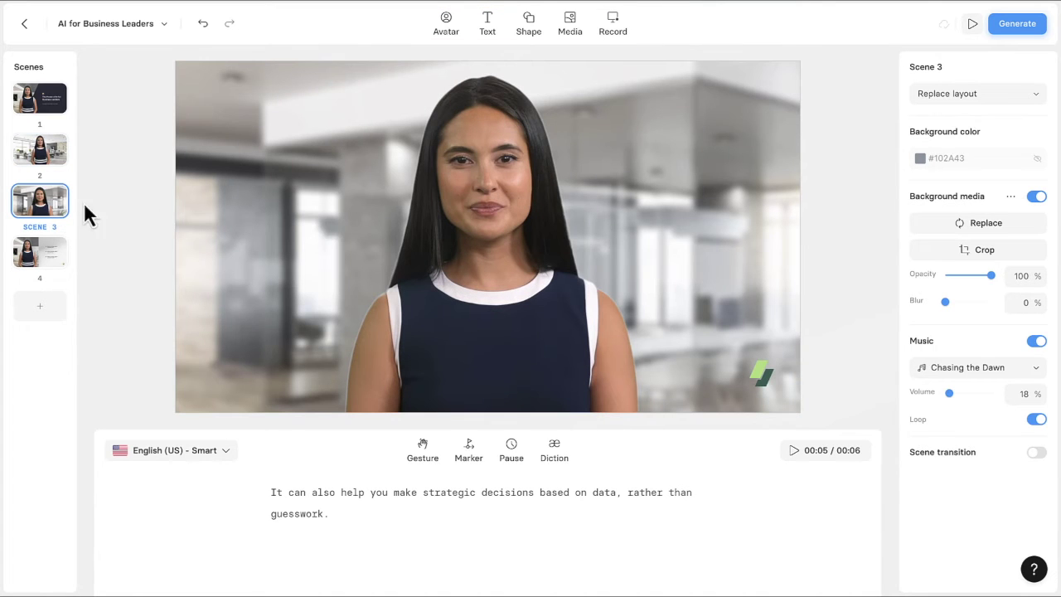
left_click(475, 224)
left_click(980, 290)
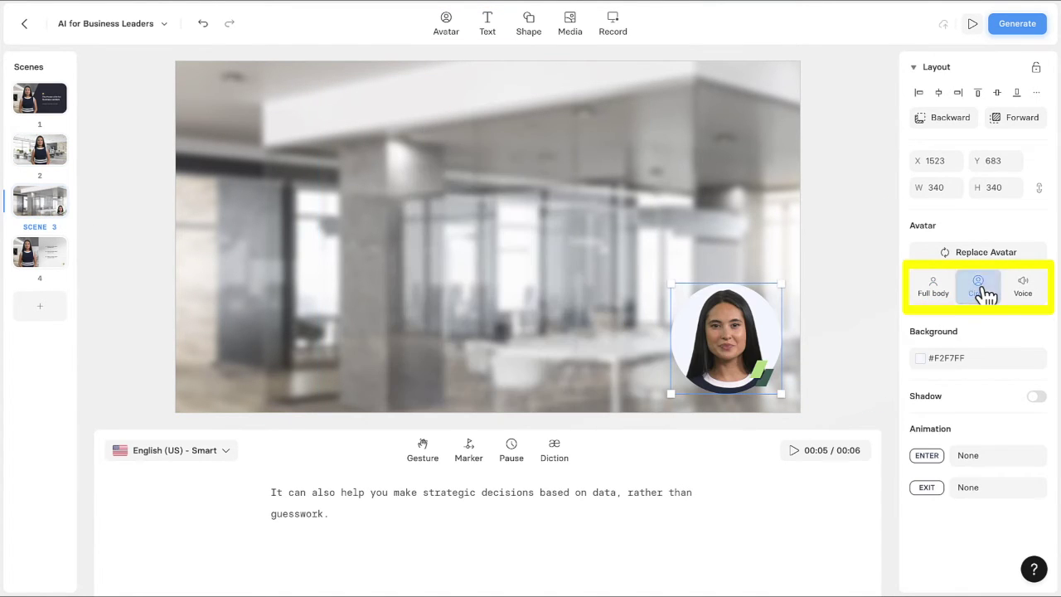
left_click(1025, 289)
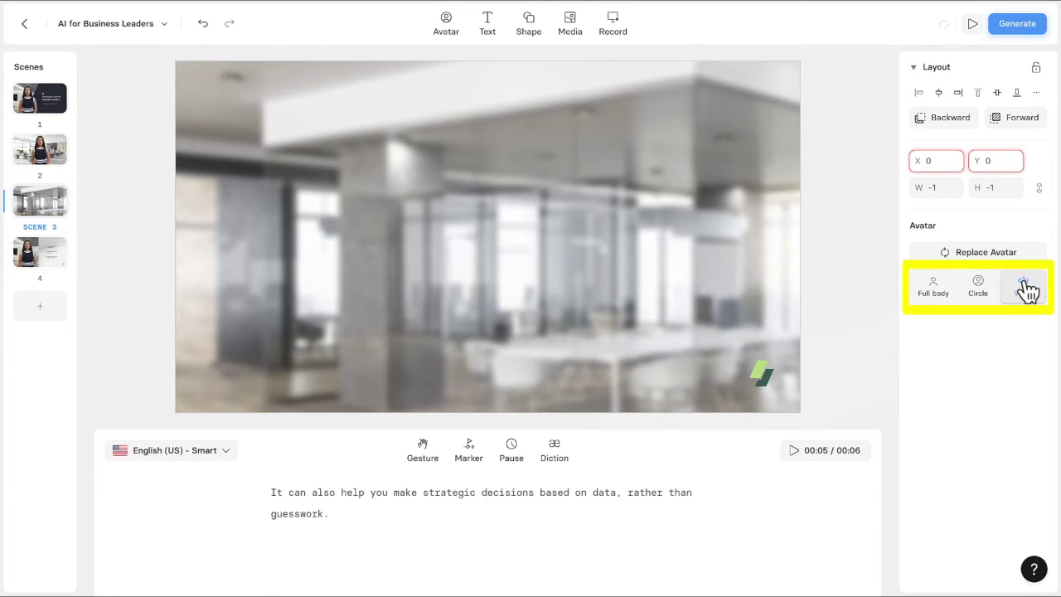
left_click(765, 374)
key("Delete")
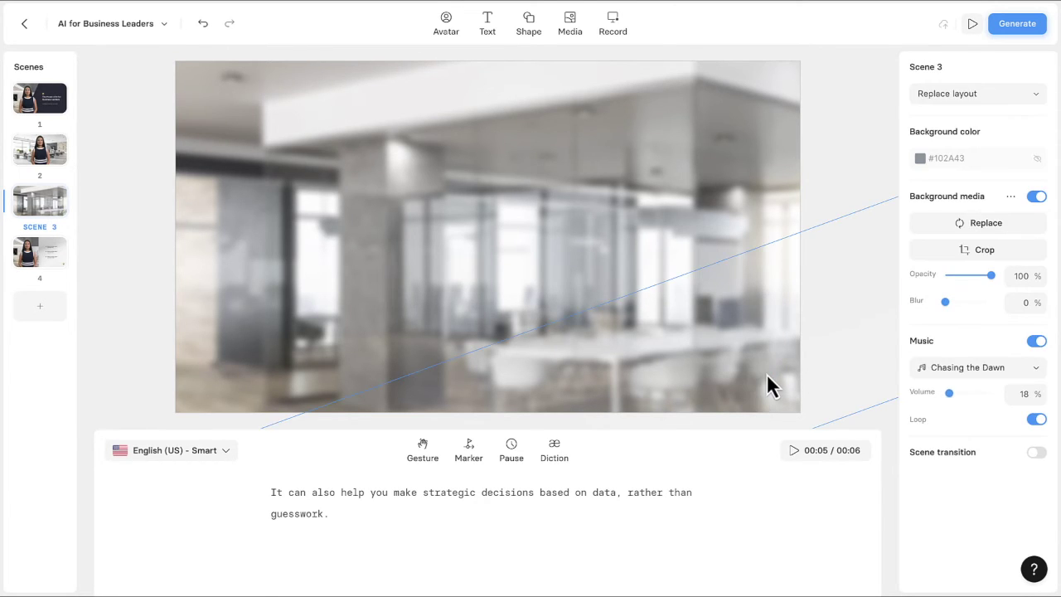
- Replace scene 3's background with a blue data chart video found under "computer data", and set its playback to Loop/Cut
left_click(985, 222)
type("computer data")
scroll(843, 208, "down", 10)
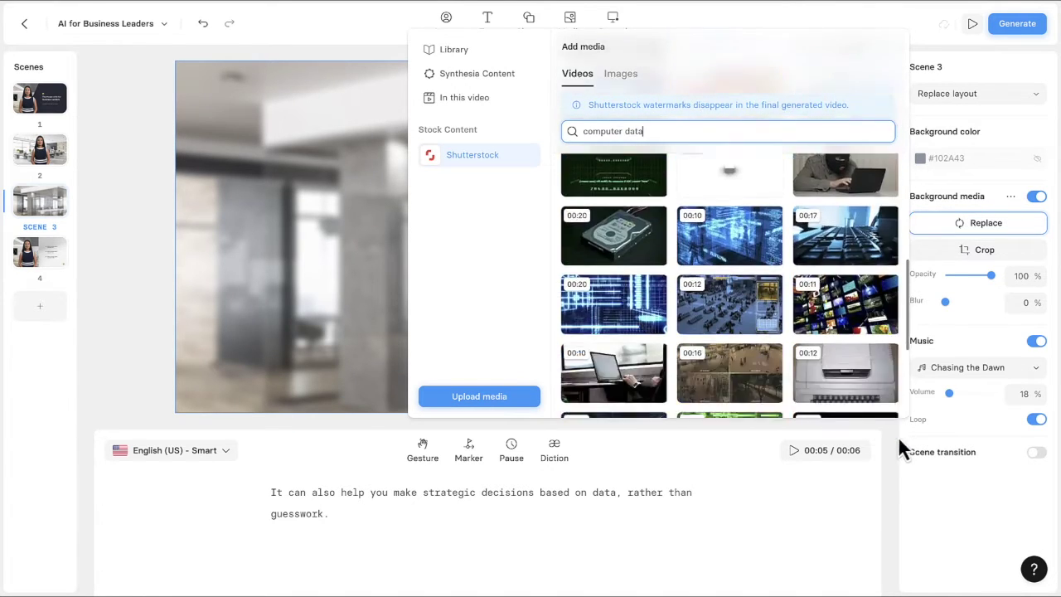
left_click(732, 324)
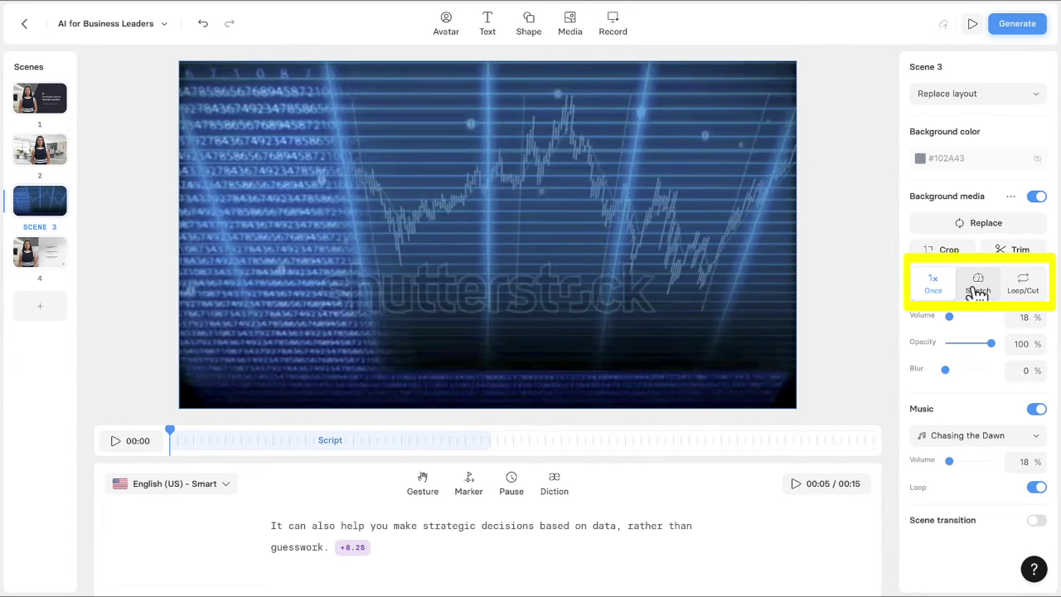
left_click(972, 291)
left_click(1033, 291)
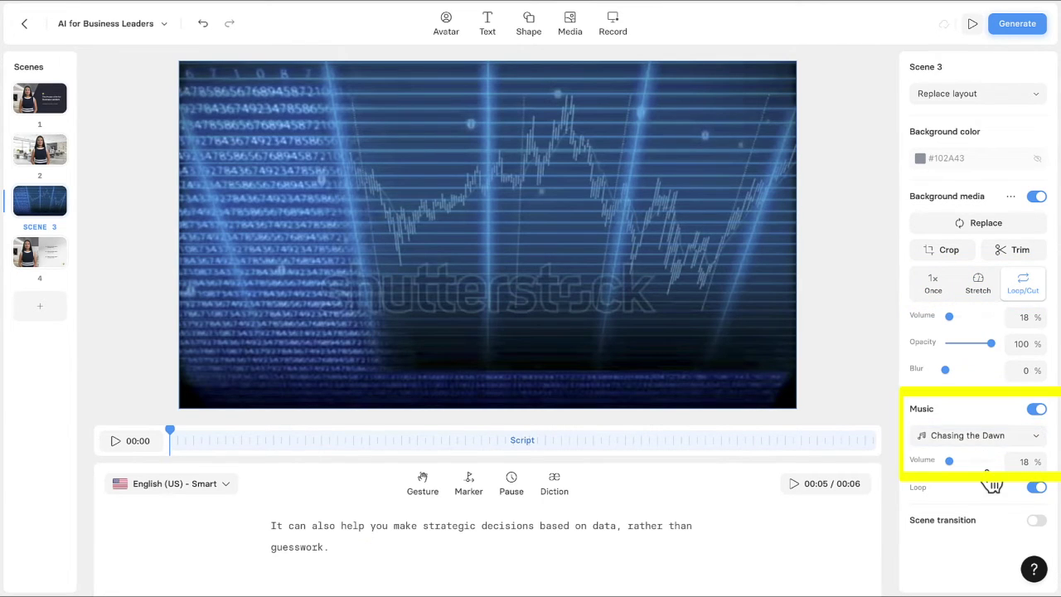
- Turn off the Chasing the Dawn music and apply the Fade scene transition to all scenes
left_click_drag(950, 461, 942, 462)
left_click(1037, 411)
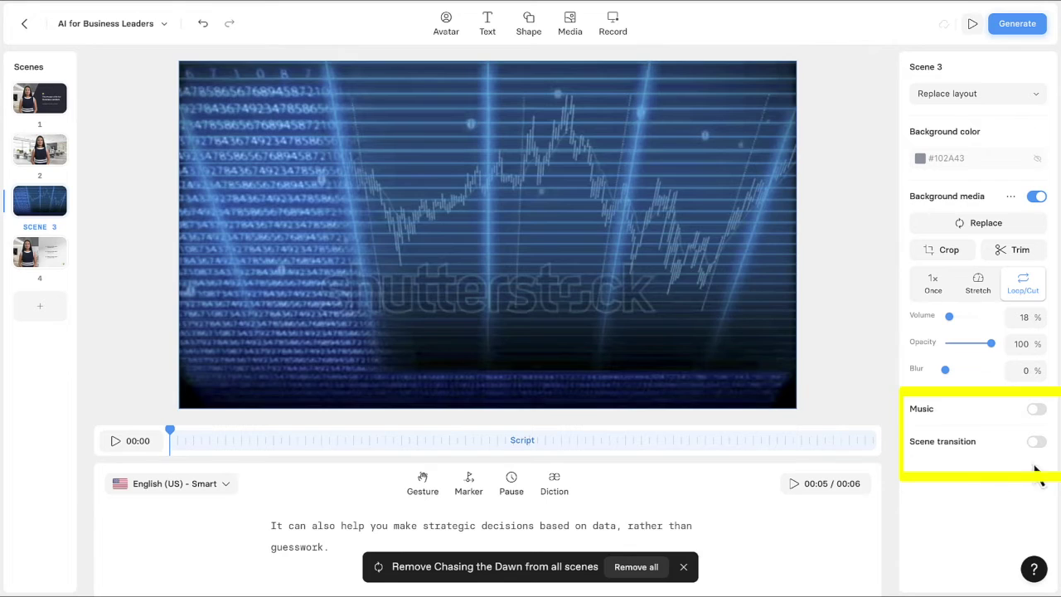
left_click(1036, 443)
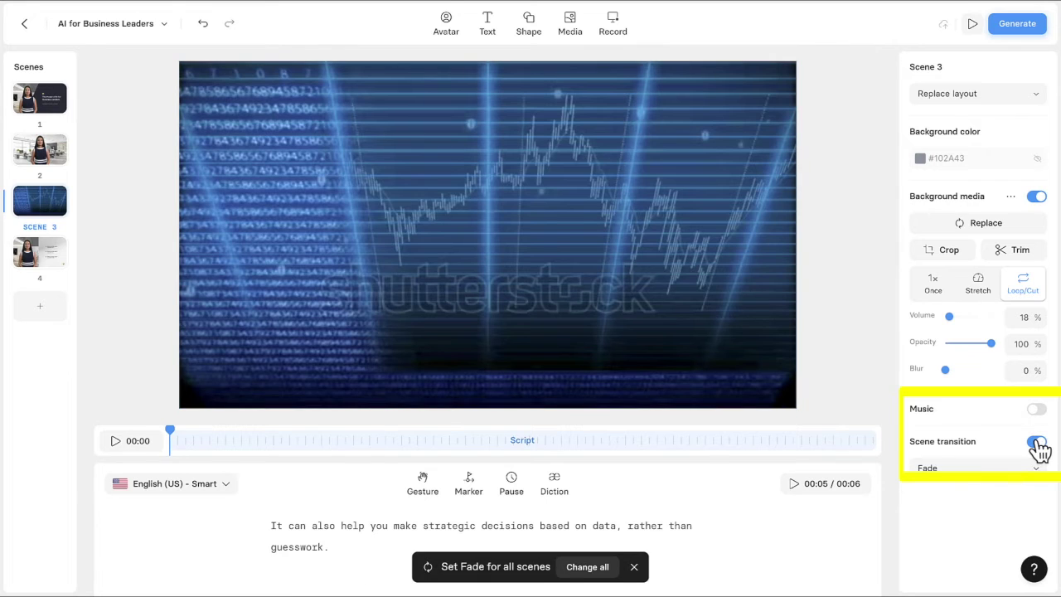
left_click(588, 568)
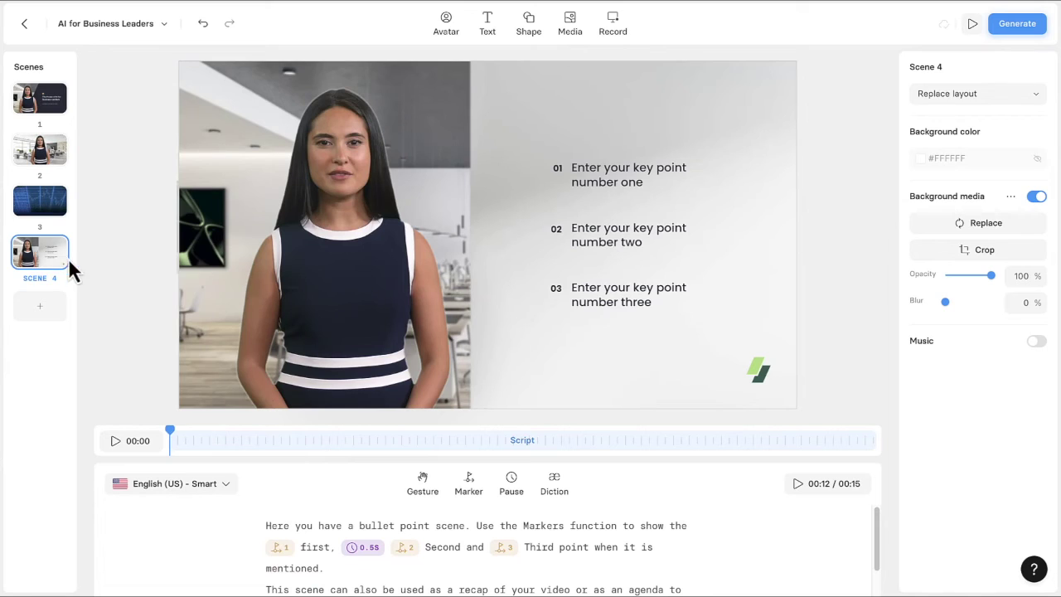
- Replace scene 4's three key points with "Automate repetitive tasks", "Summarize lengthy documents" and "Organize important information"
double_click(595, 176)
key("ctrl+a")
key("BackSpace")
type("Automate repetitive tasks")
double_click(616, 236)
type("Summa")
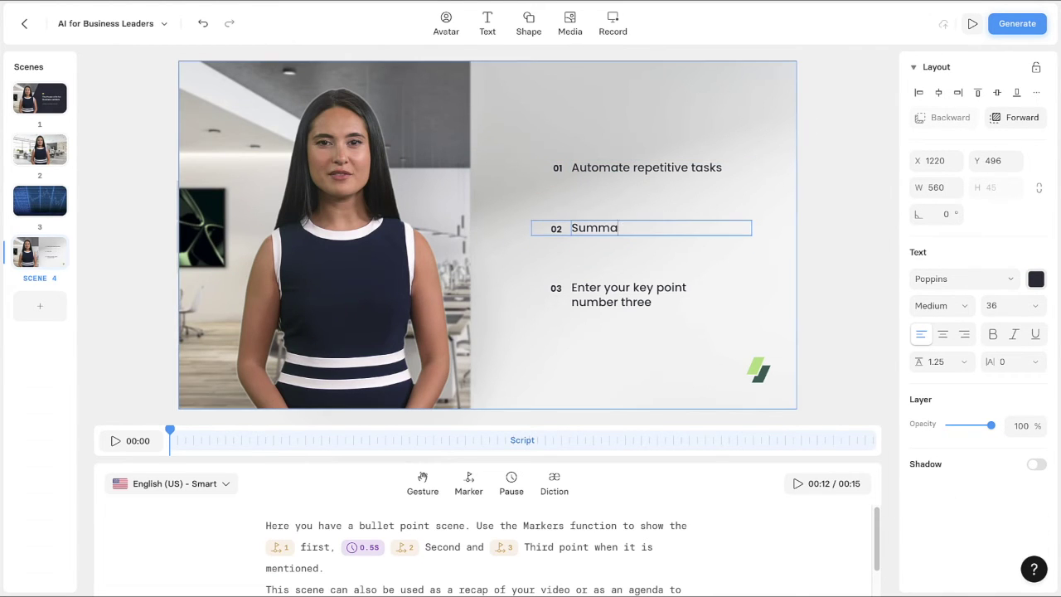
type("rize lengthy documents")
double_click(590, 302)
type("Organize important information")
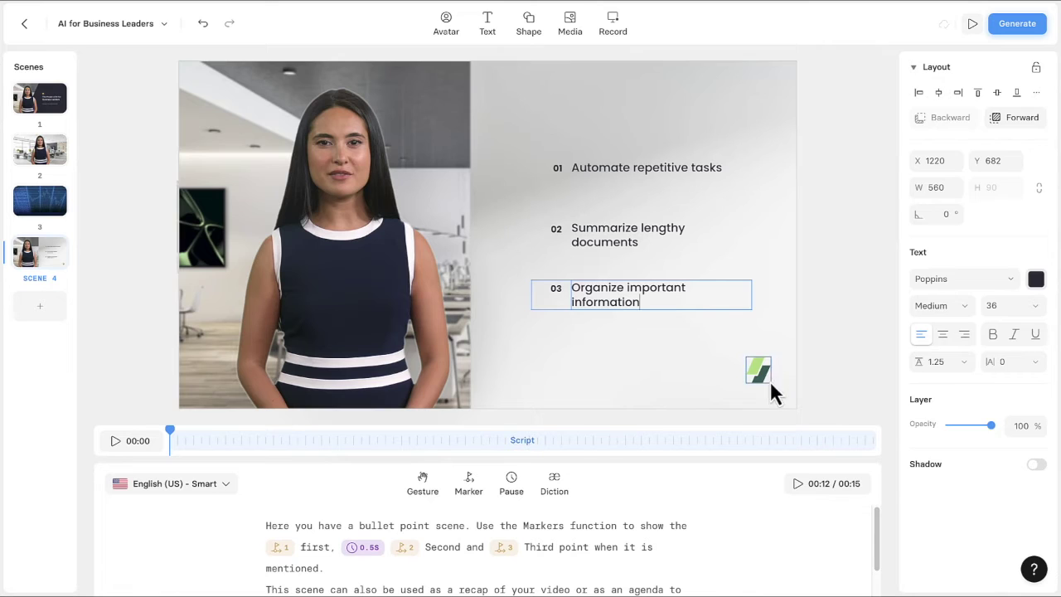
- Add an "AI Tools" heading in Medium weight at a reduced font size above the key points in scene 4
left_click(488, 24)
type("AI Tools")
left_click(938, 279)
left_click(938, 279)
left_click(941, 305)
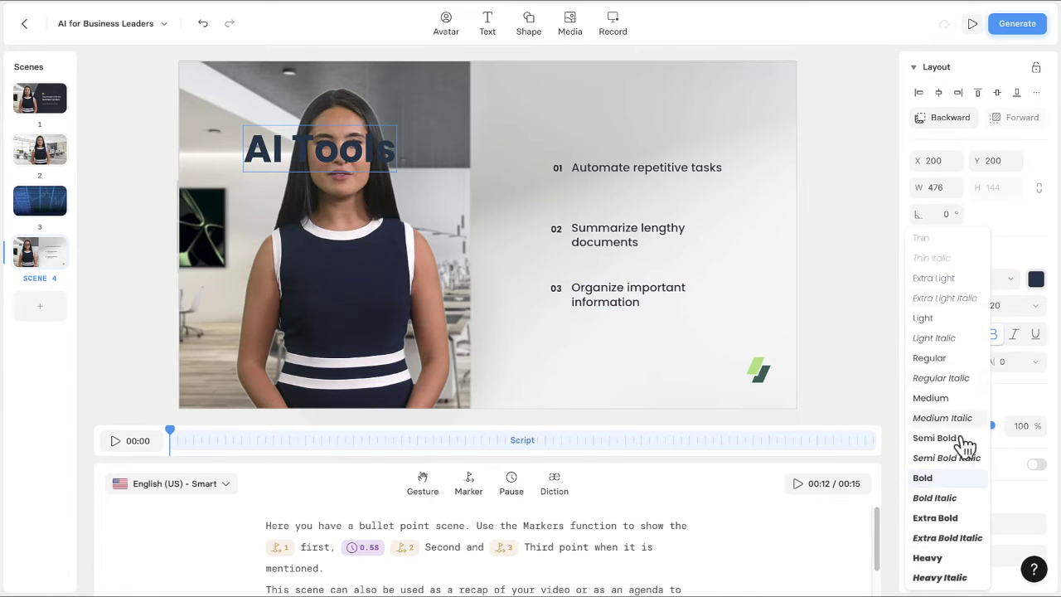
left_click(937, 398)
left_click_drag(344, 161, 644, 136)
left_click(1010, 305)
left_click(1016, 540)
left_click(859, 332)
left_click(580, 125)
- Replace scene 4's script with the paragraph beginning "In addition, there are many AI tools that can help you streamline your workflow"
left_click(611, 550)
key("ctrl+a")
key("Delete")
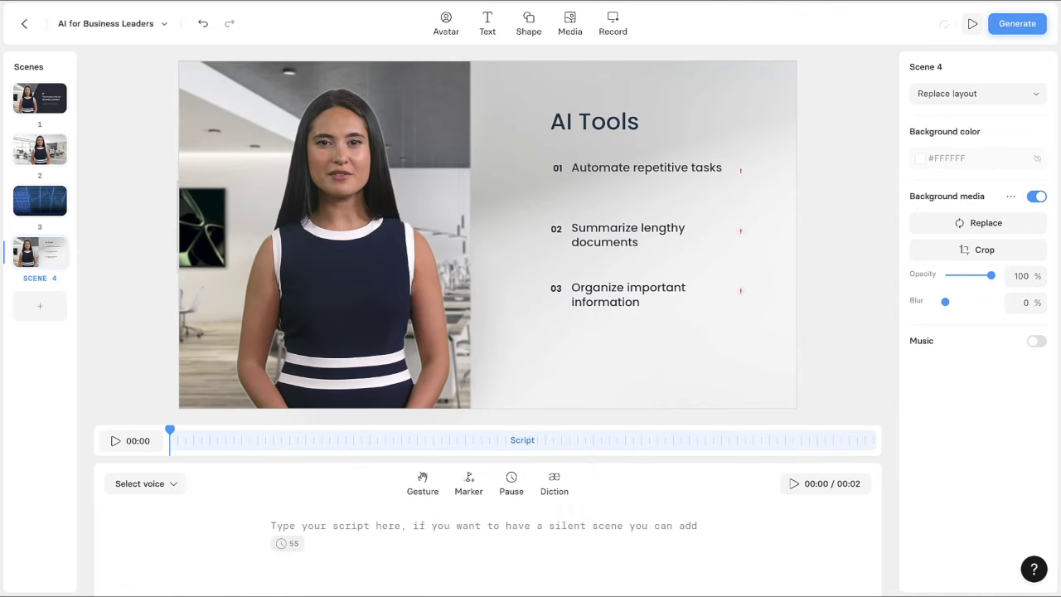
key("ctrl+v")
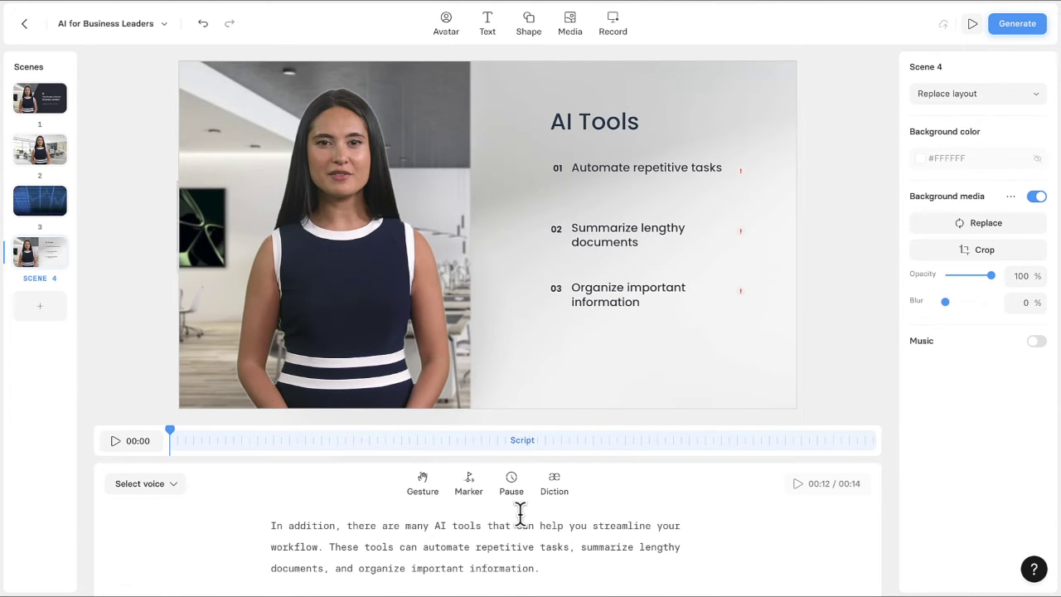
- Insert markers 1, 2 and 3 in scene 4's script before "automate", "summarize" and "organize"
left_click(424, 547)
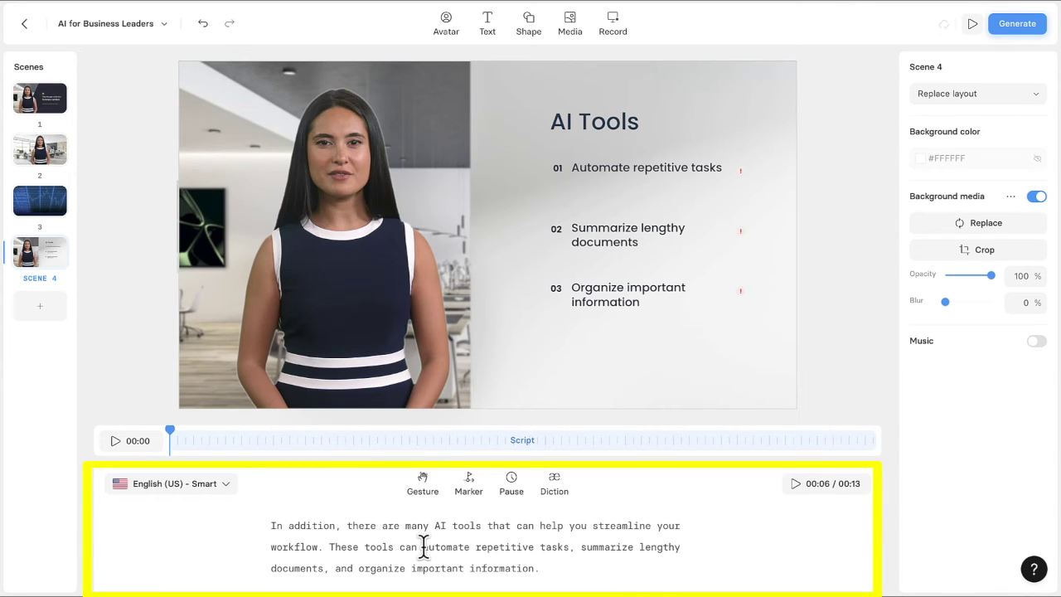
left_click(470, 490)
left_click(615, 547)
left_click(470, 487)
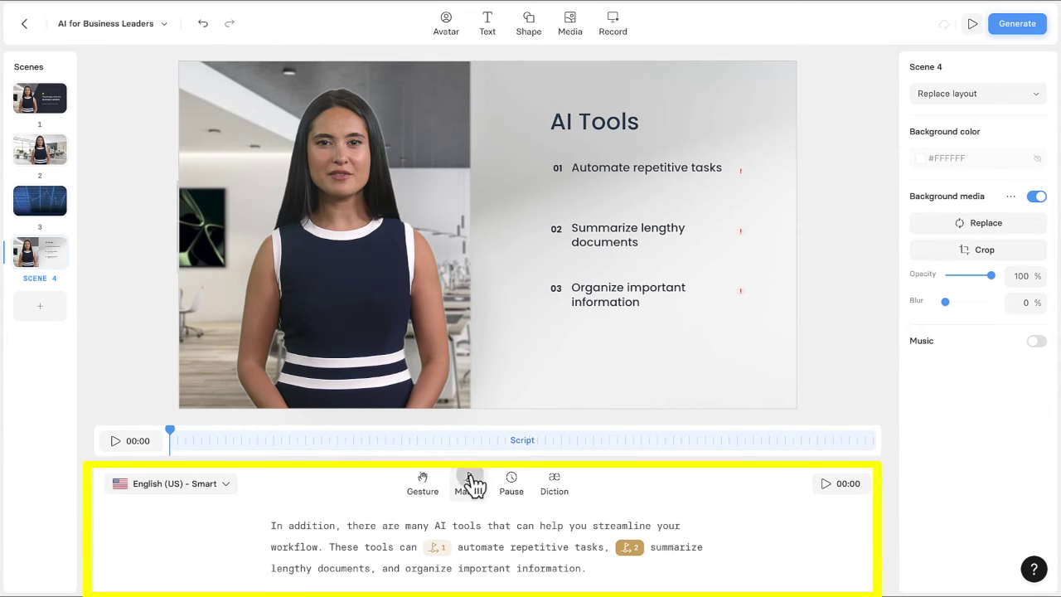
left_click(400, 569)
left_click(469, 488)
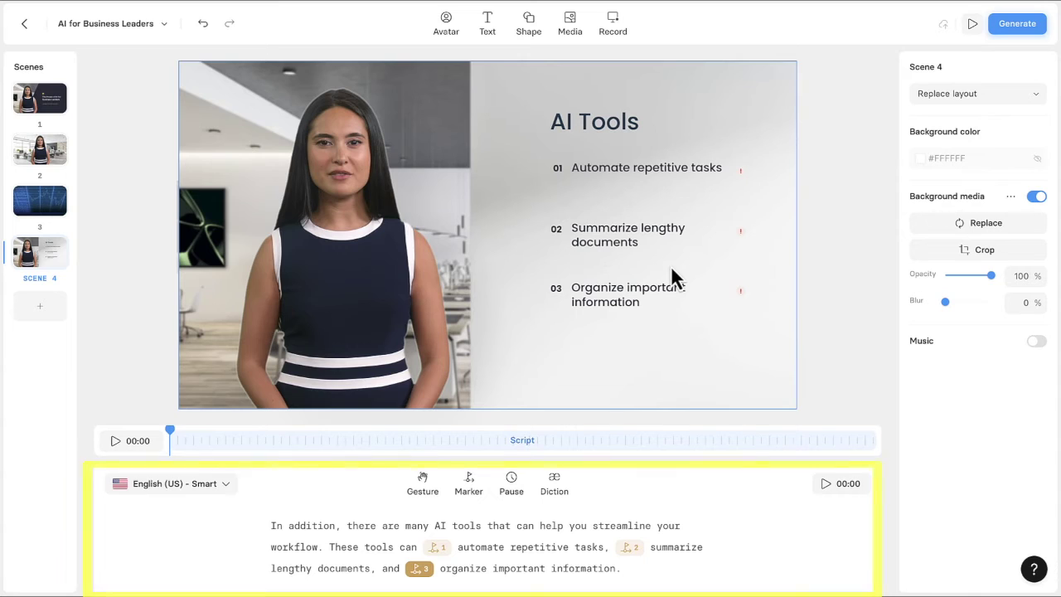
- Set the "Automate repetitive tasks" key point to enter at marker 1 with a Fade in animation lasting 1 second
left_click(605, 166)
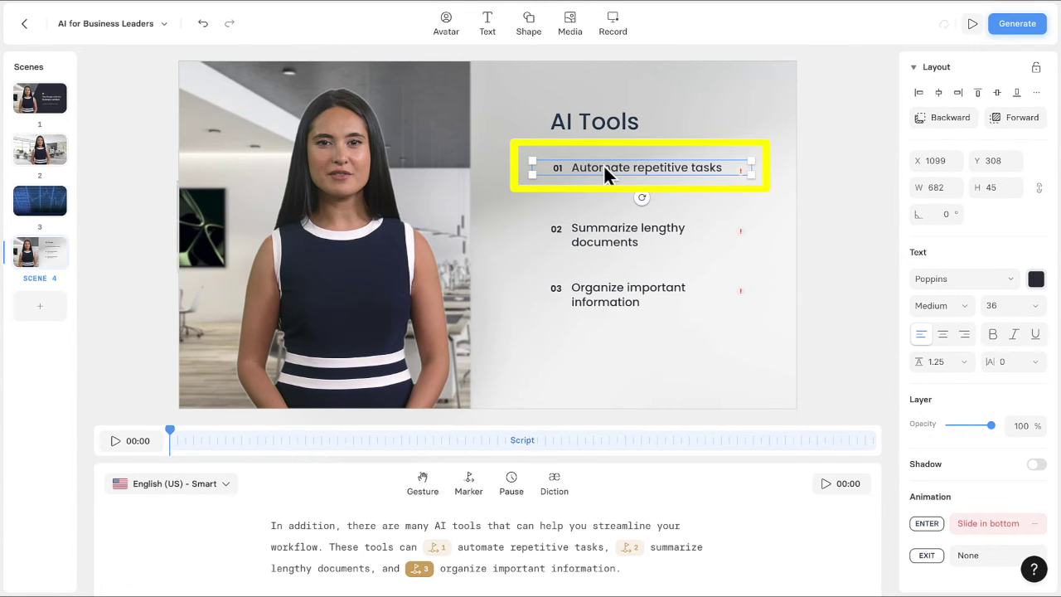
left_click(559, 168)
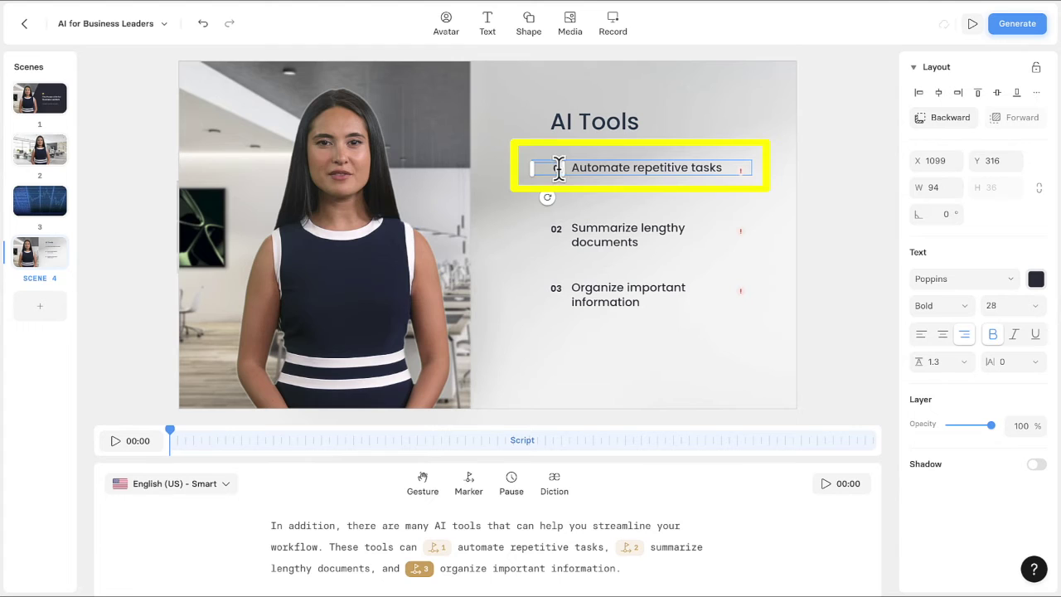
left_click(616, 169)
double_click(638, 169)
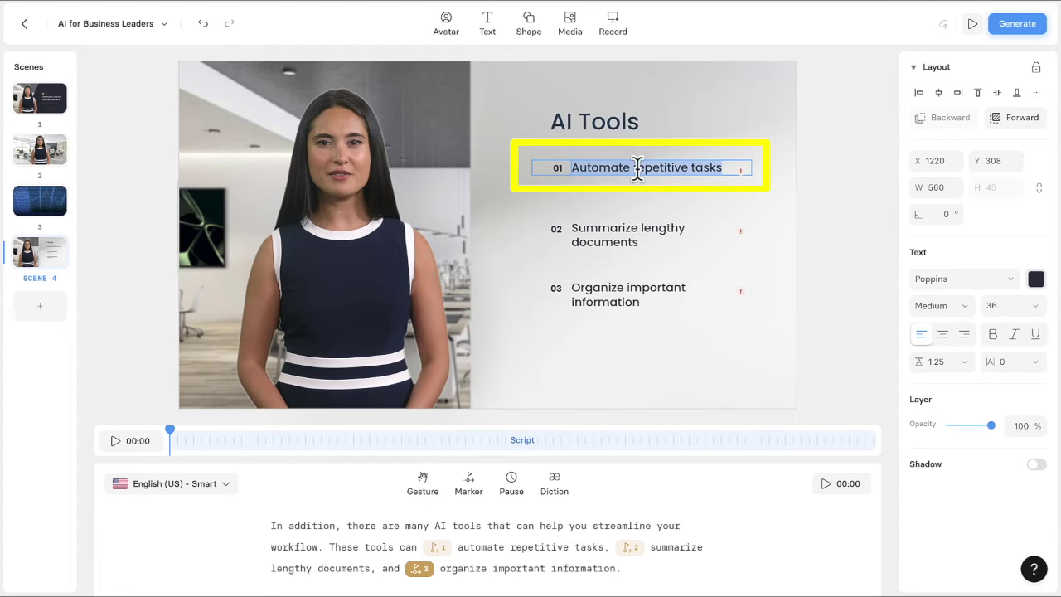
left_click(867, 185)
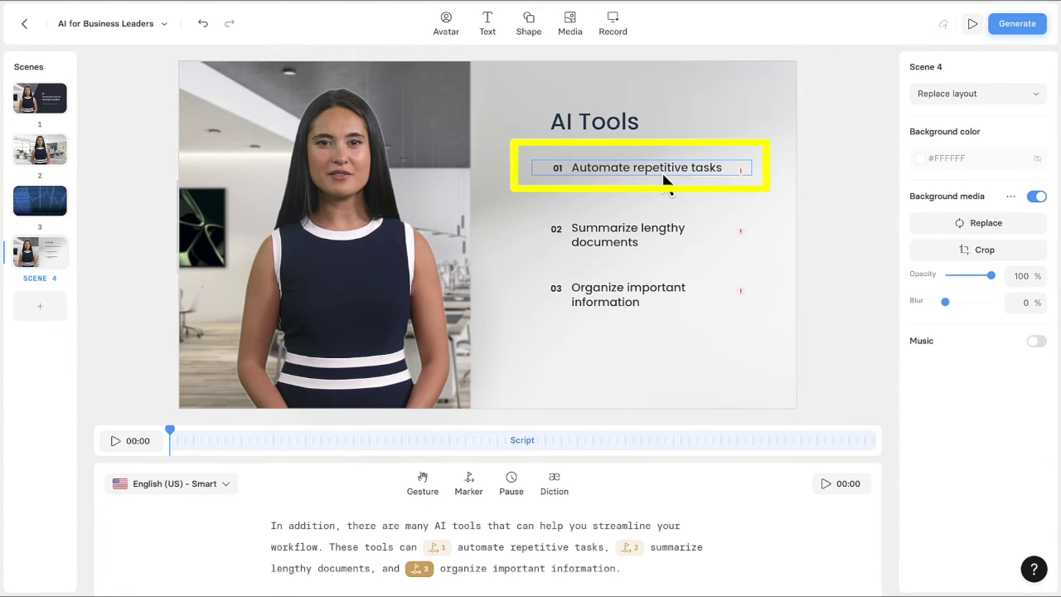
left_click(668, 180)
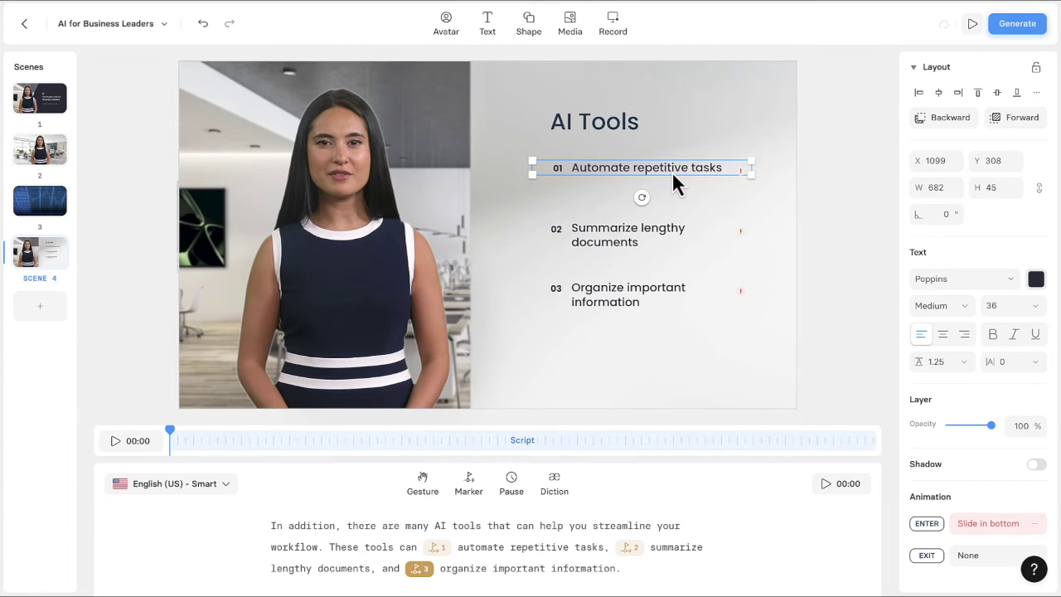
left_click(989, 524)
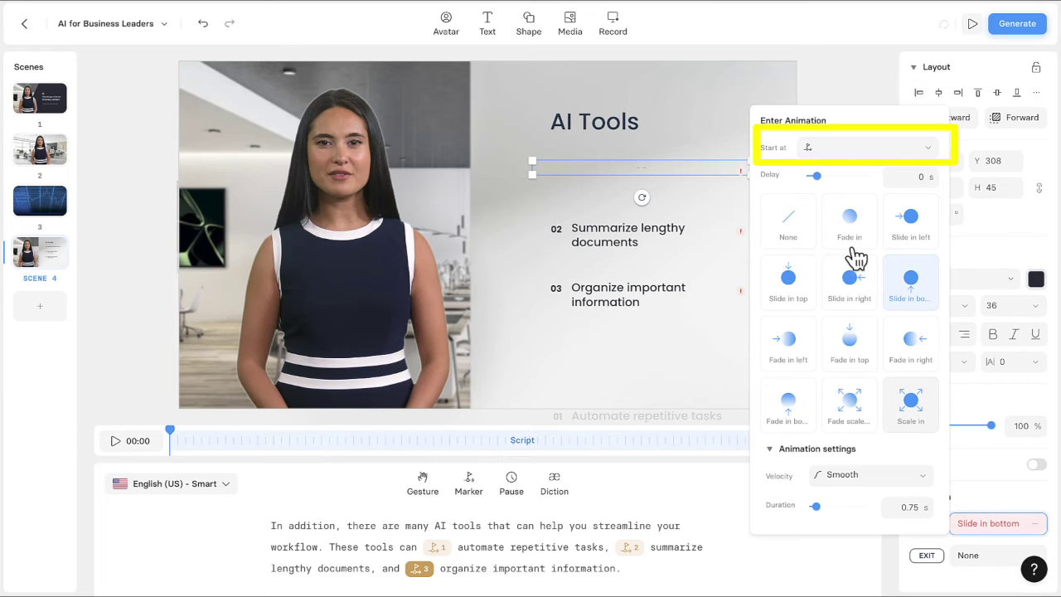
left_click(860, 146)
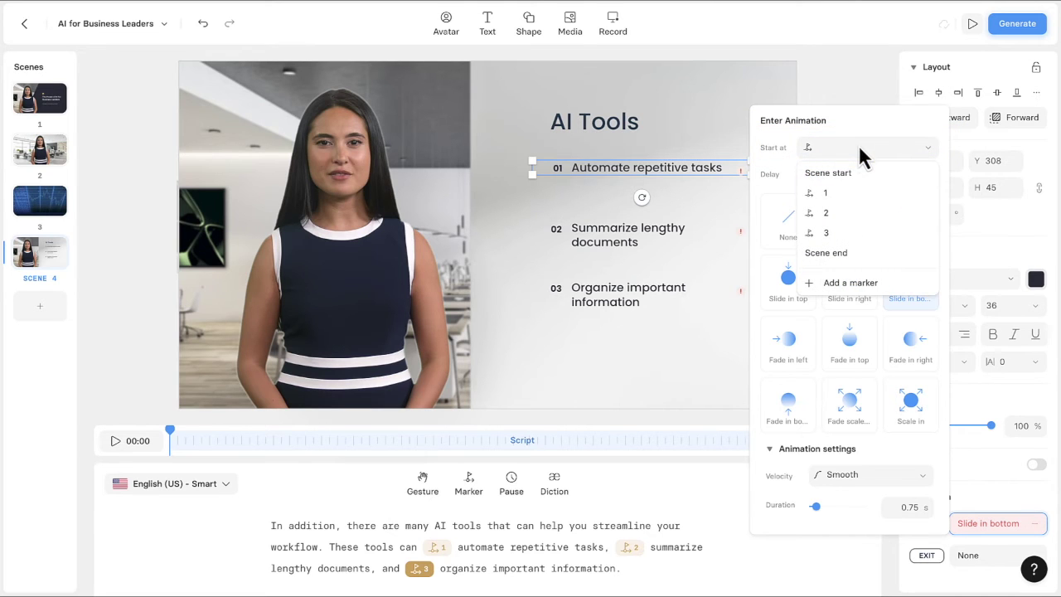
left_click(829, 193)
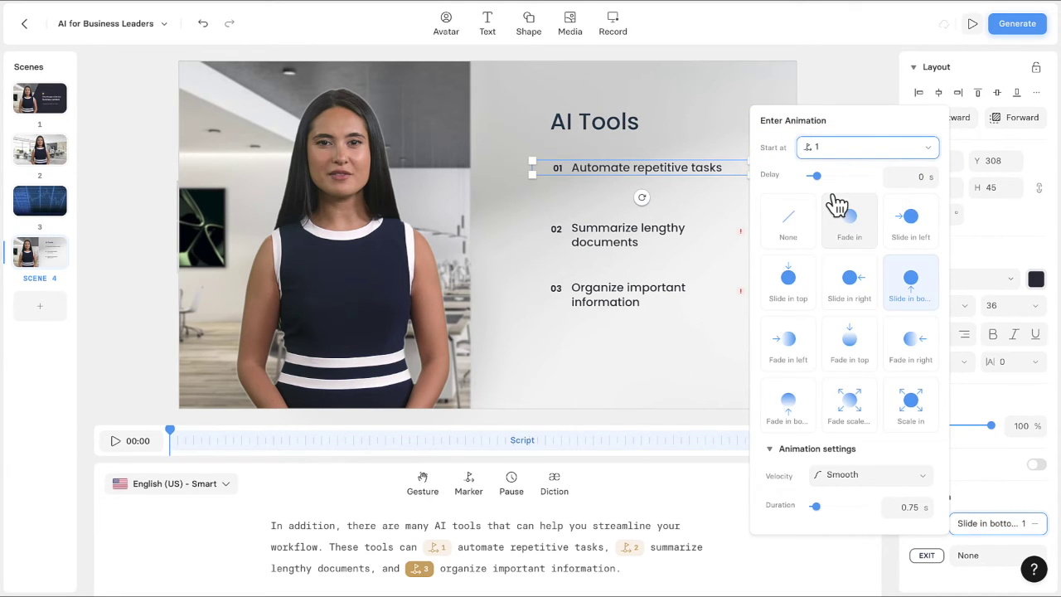
double_click(902, 506)
type("1")
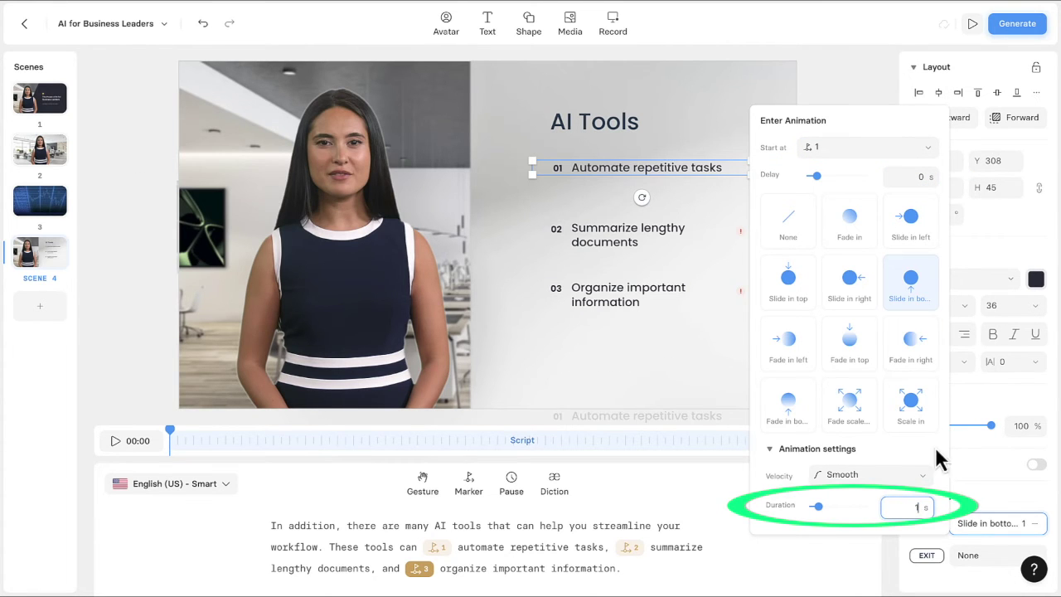
left_click(847, 221)
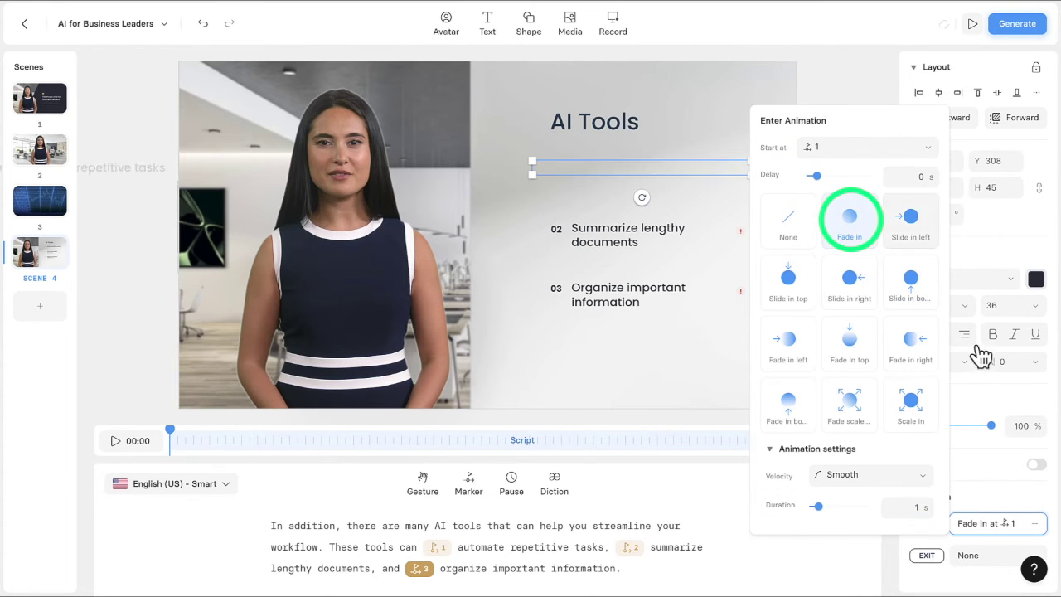
- Make the "Summarize lengthy documents" key point's enter animation start at marker 2 with a duration of 1 second
left_click(648, 232)
left_click(988, 523)
left_click(866, 147)
left_click(879, 207)
double_click(932, 506)
type("1")
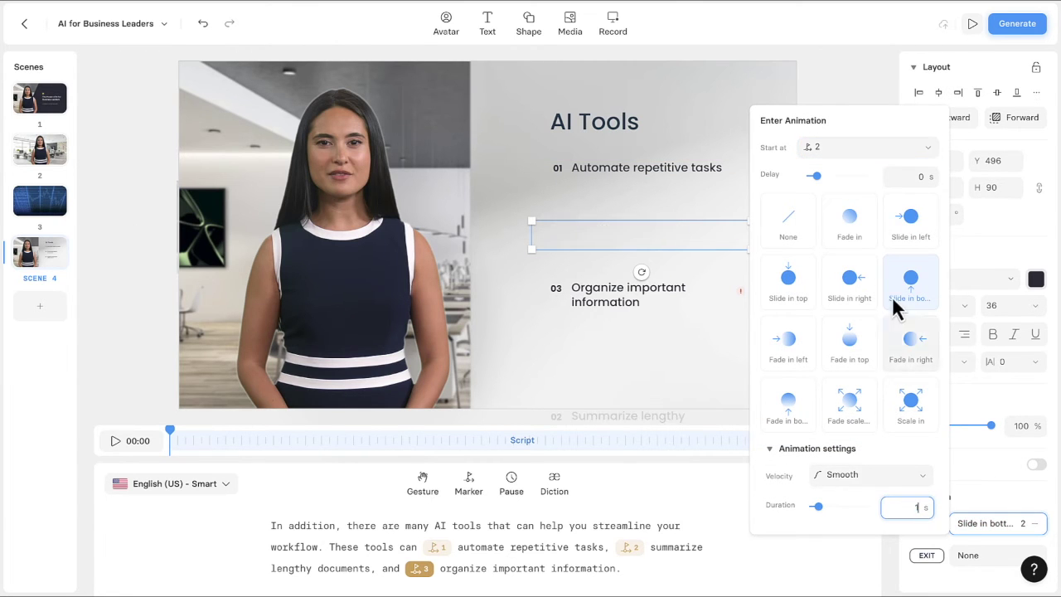
- Set the "Organize important information" key point to Fade in at marker 3 over 1 second, and preview scene 4
left_click(628, 300)
left_click(987, 523)
left_click(867, 147)
left_click(878, 221)
double_click(909, 506)
type("1")
left_click(850, 221)
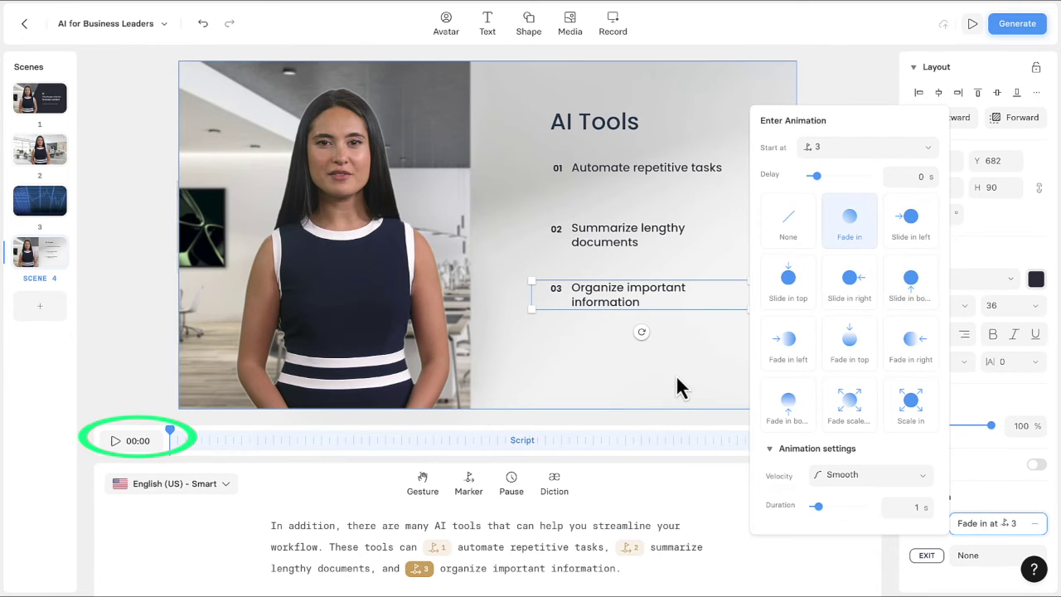
left_click(115, 440)
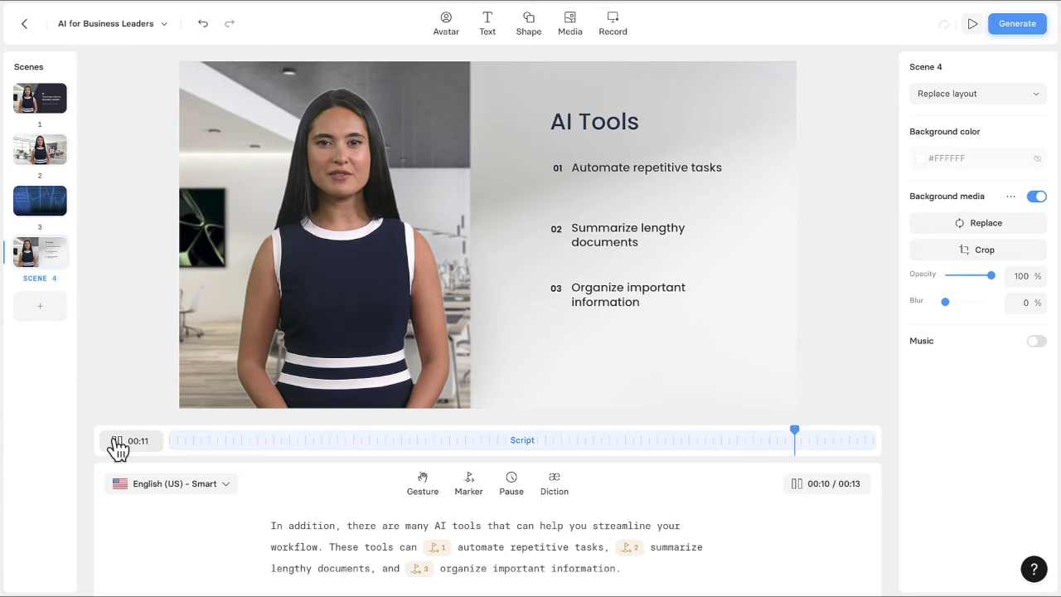
left_click(116, 442)
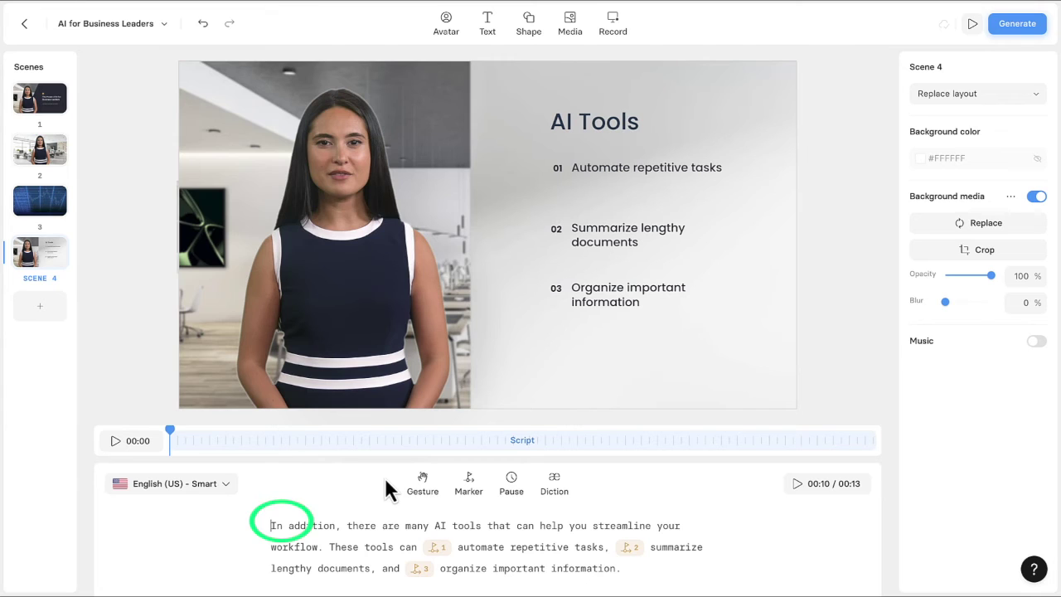
- Add an Eyebrows Up gesture at the beginning of scene 4's script, before "In addition"
left_click(421, 486)
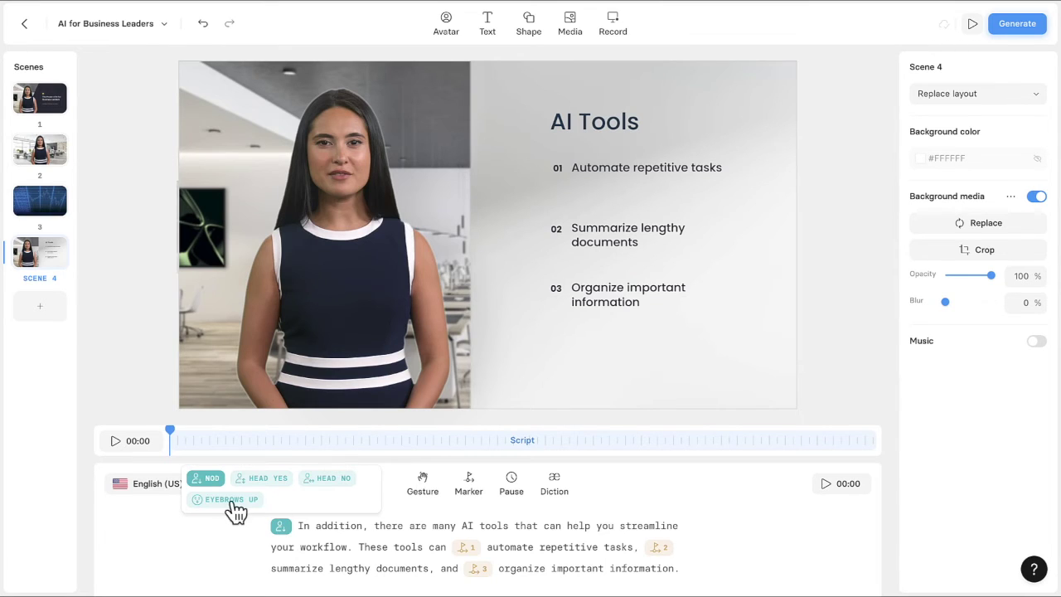
left_click(232, 501)
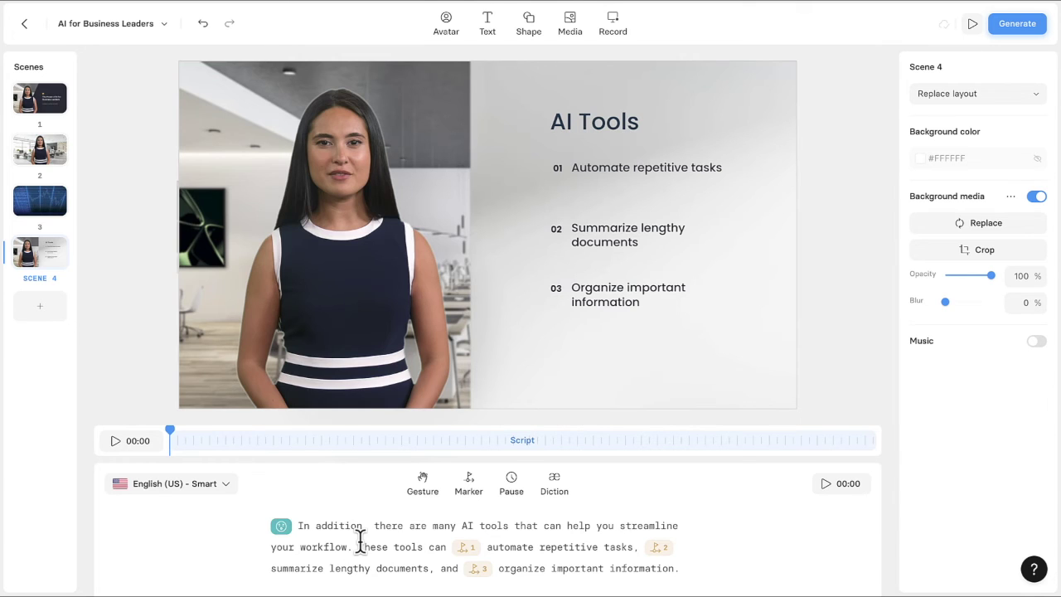
- Try out a 1-second pause before "These tools can" in scene 4's script and remove it
left_click(513, 485)
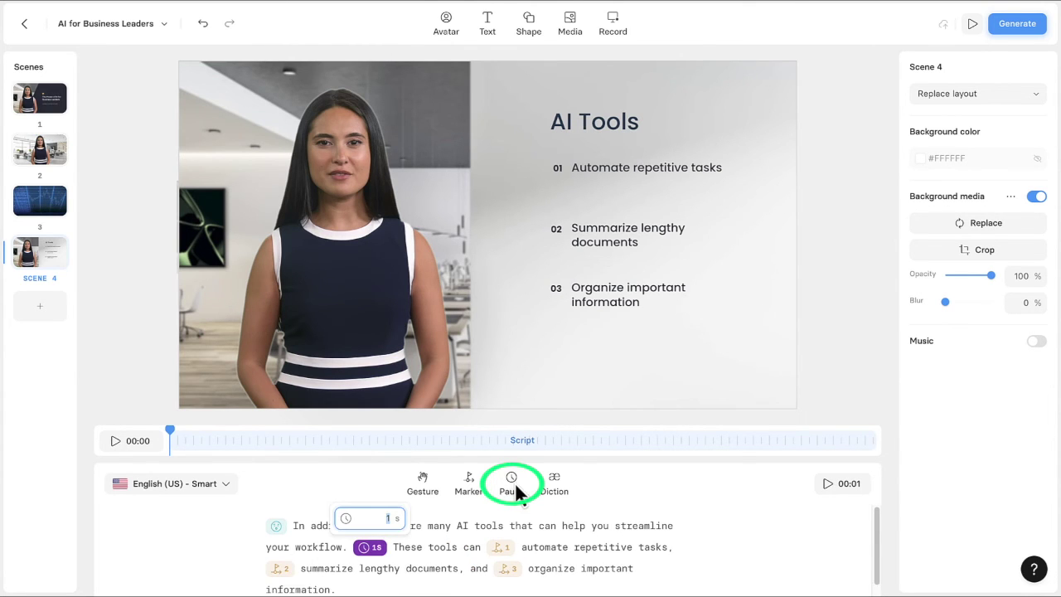
left_click(401, 564)
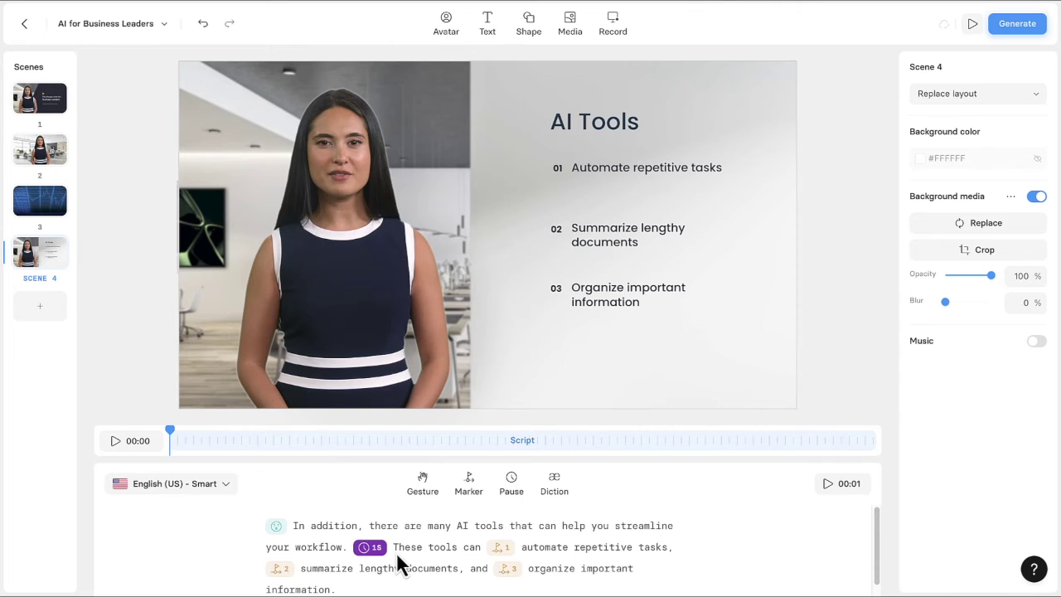
left_click(368, 546)
key("BackSpace")
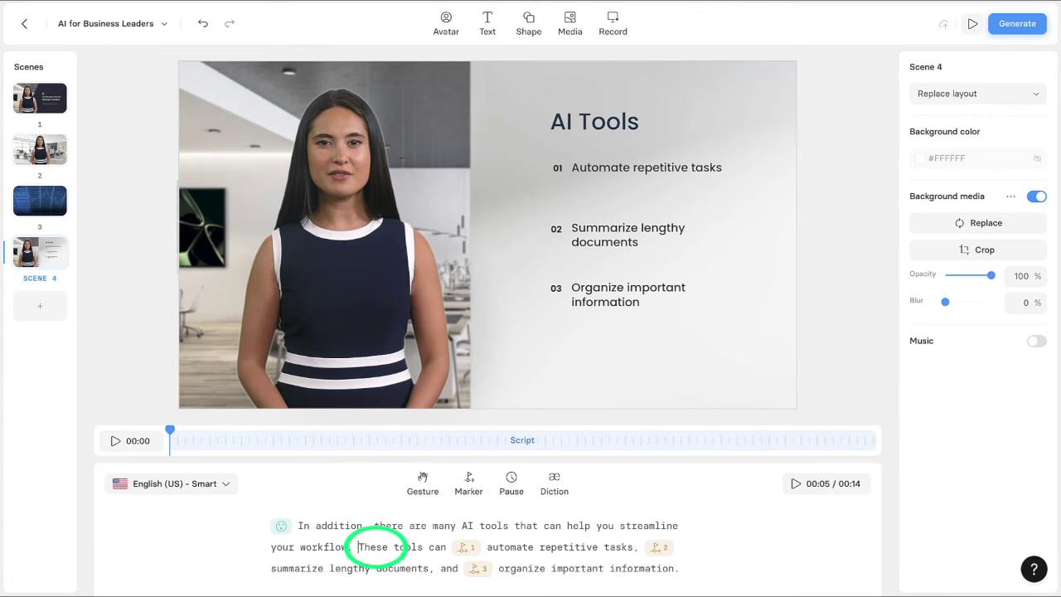
- Check the diction option for the word "repetitive" in scene 4's script and preview the whole video
double_click(568, 547)
left_click(555, 492)
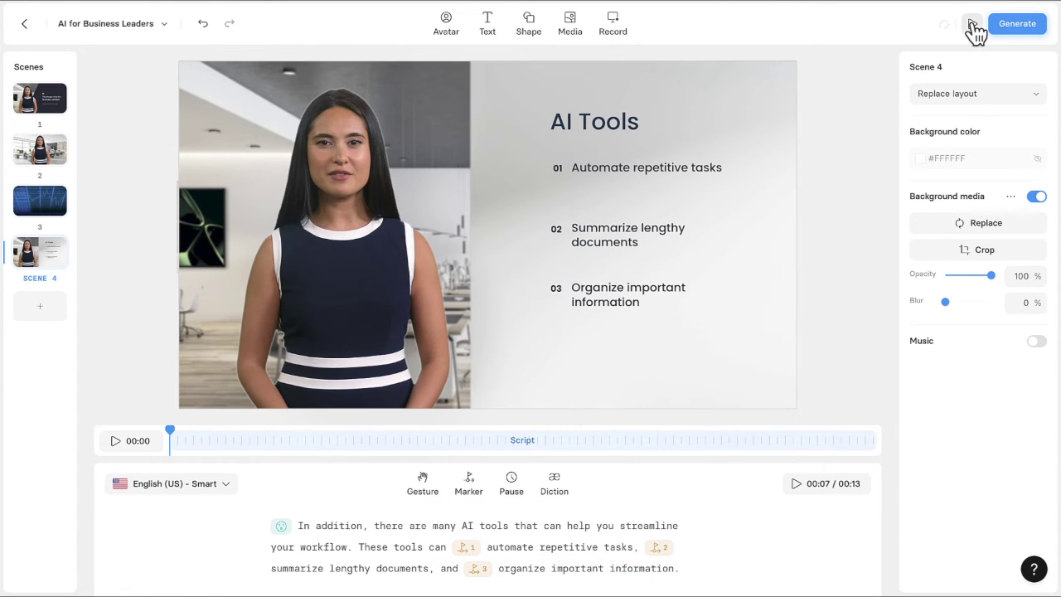
left_click(973, 27)
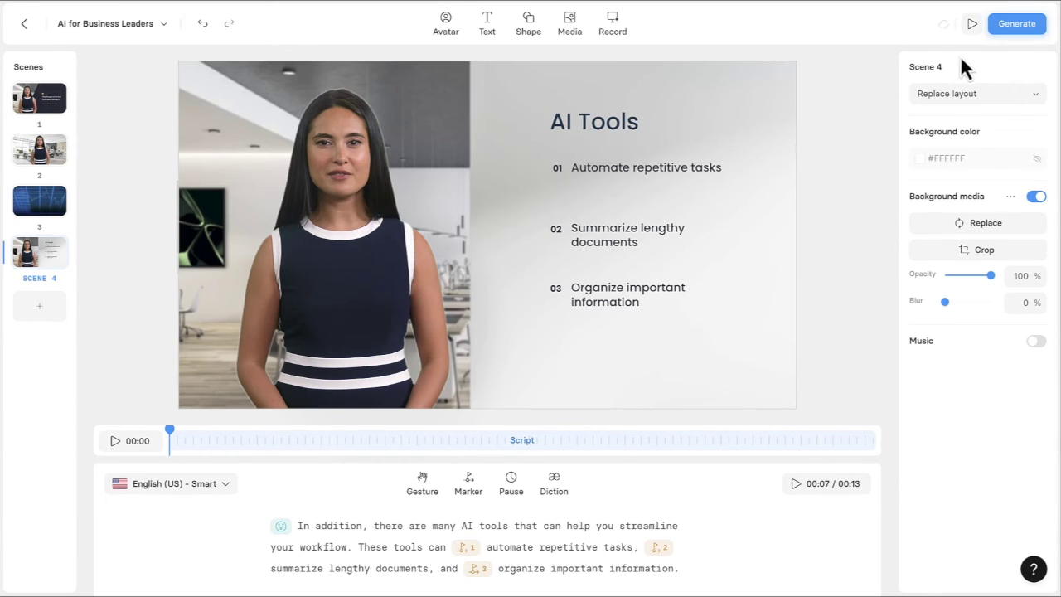
- Open the video's generation options and toggle the inclusion of captions
left_click(1032, 27)
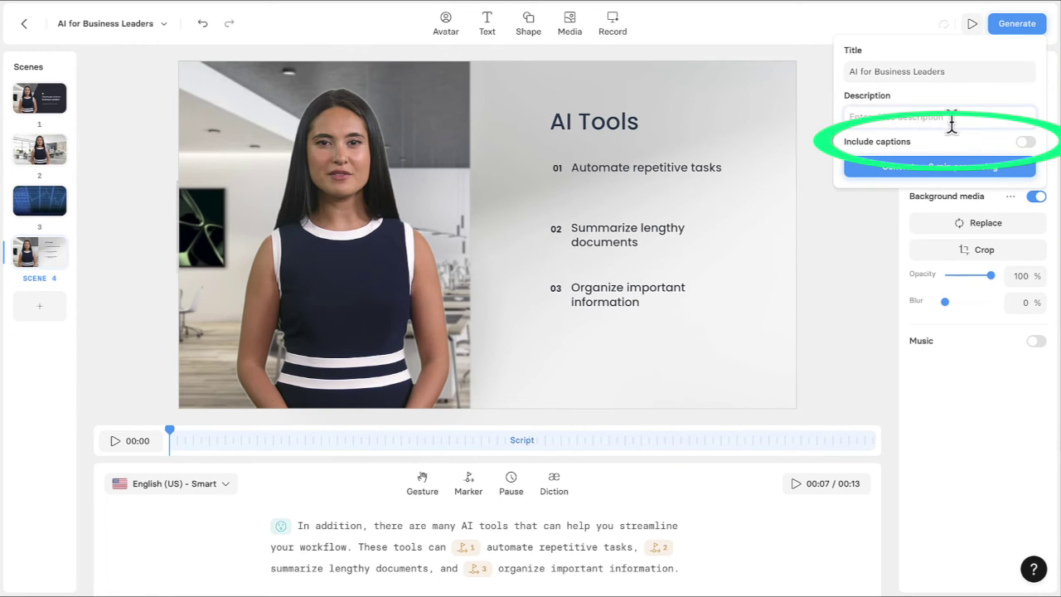
left_click(1026, 144)
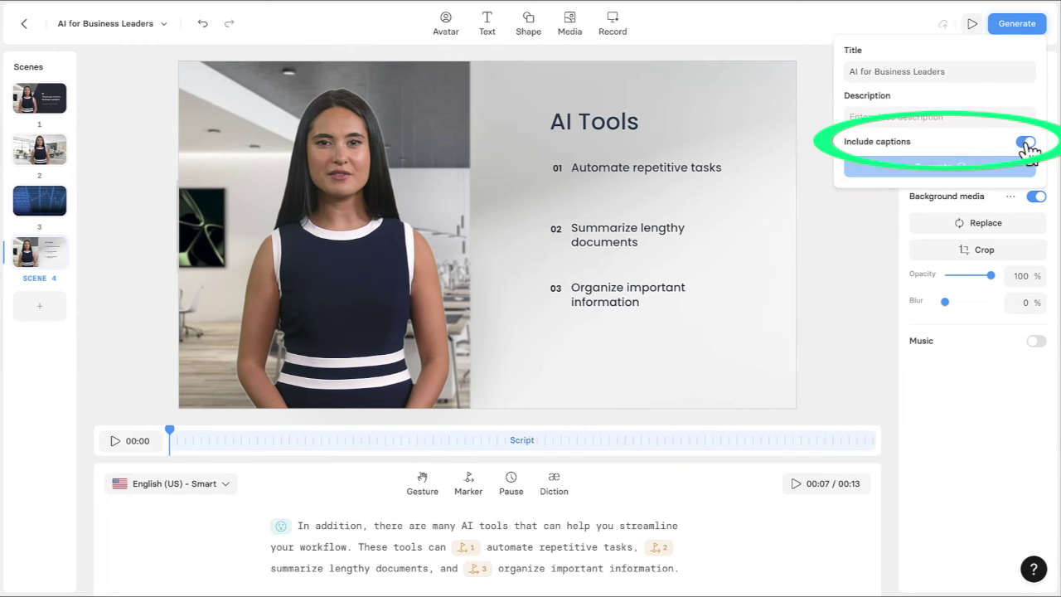
left_click(1026, 145)
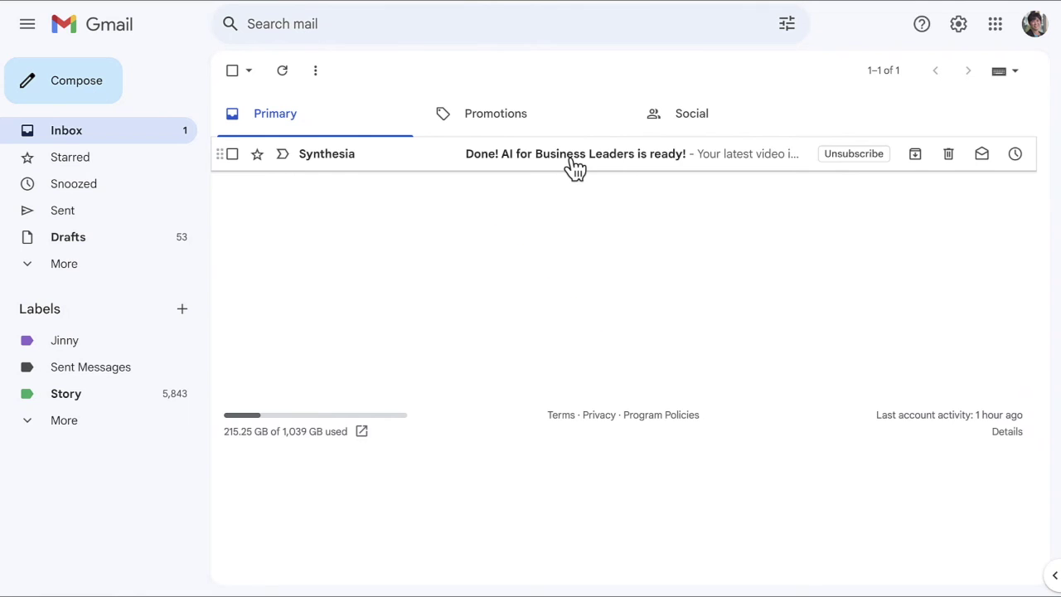
- Switch to Gmail and open the finished video from Synthesia's "Done! AI for Business Leaders is ready!" email
left_click(572, 168)
left_click(514, 520)
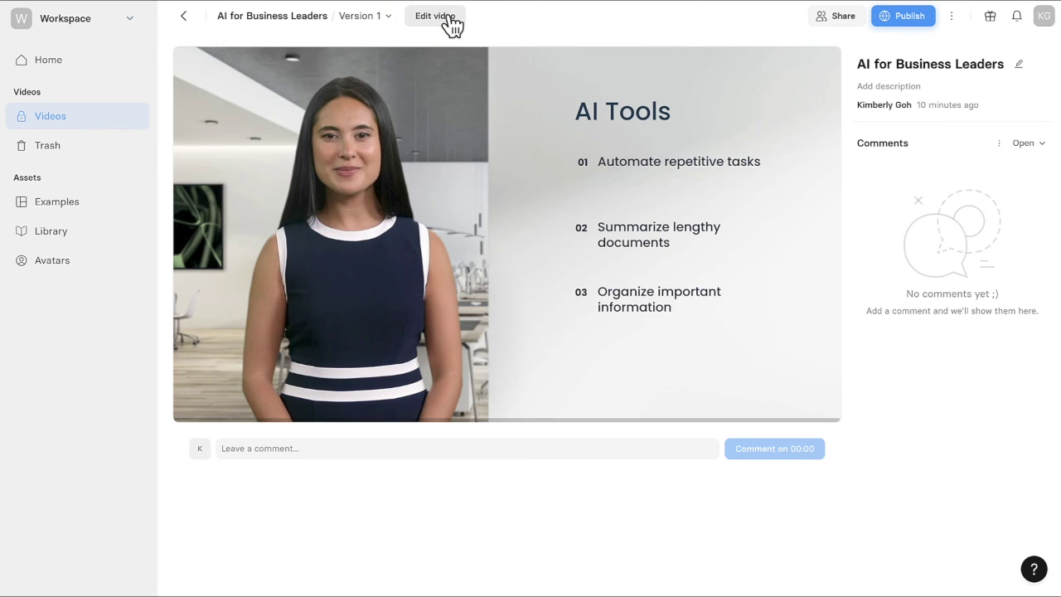
- View the video's sharing options and publish version 1 with public access turned on
left_click(833, 18)
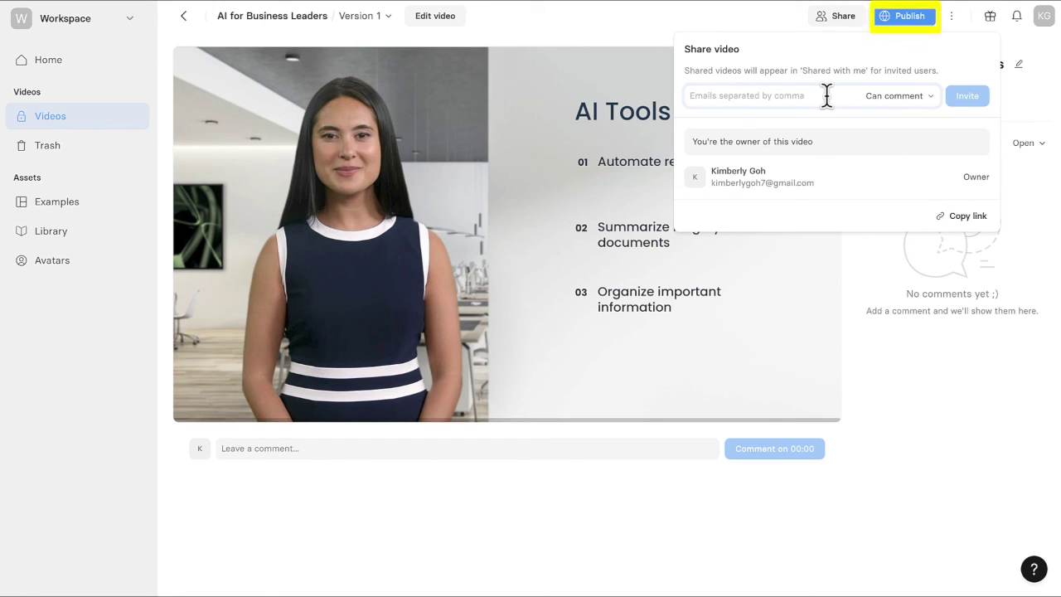
left_click(907, 20)
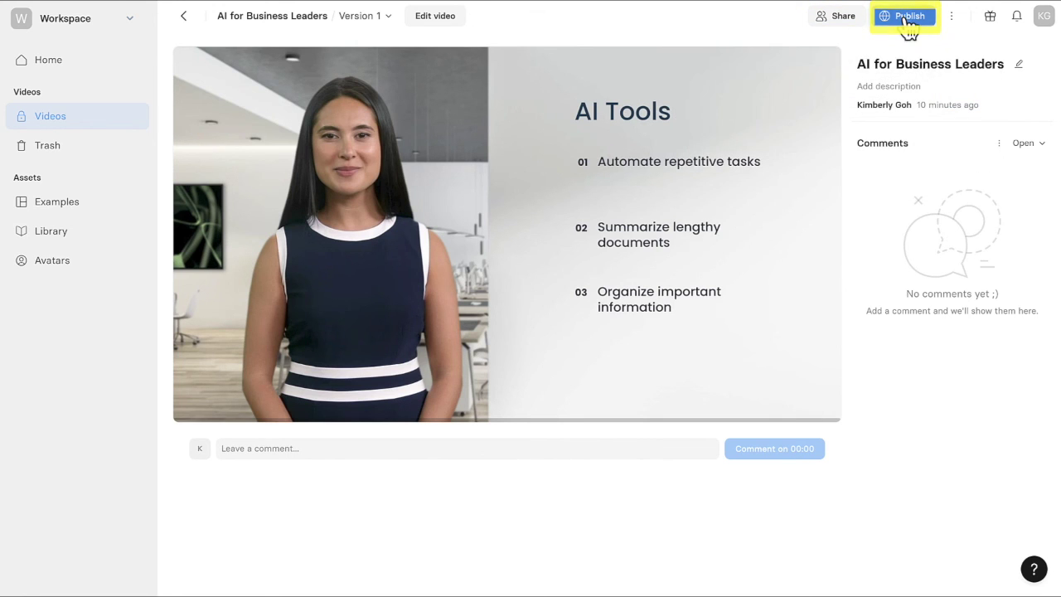
left_click(907, 25)
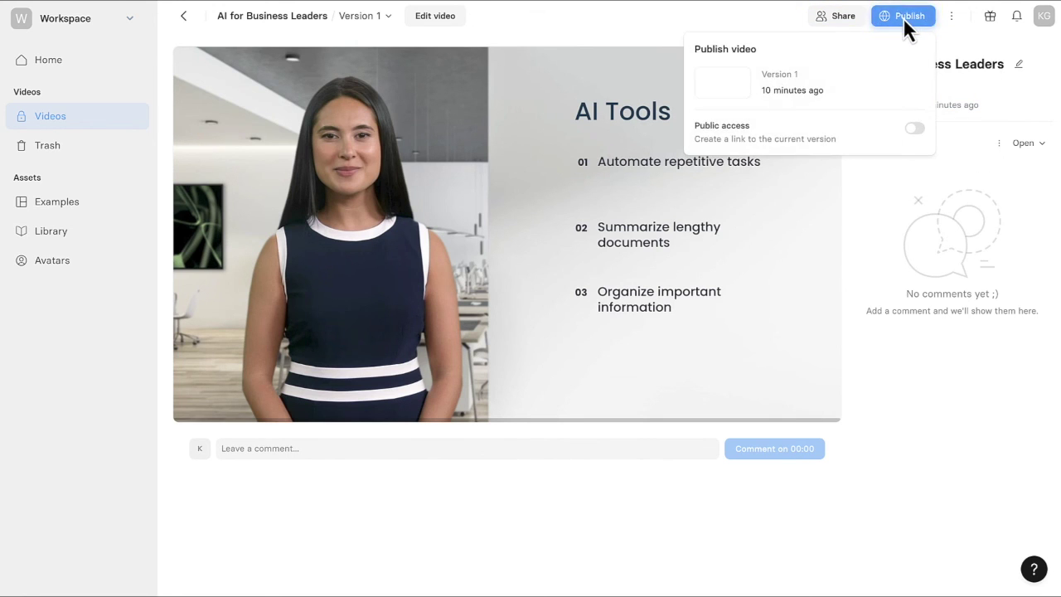
left_click(916, 130)
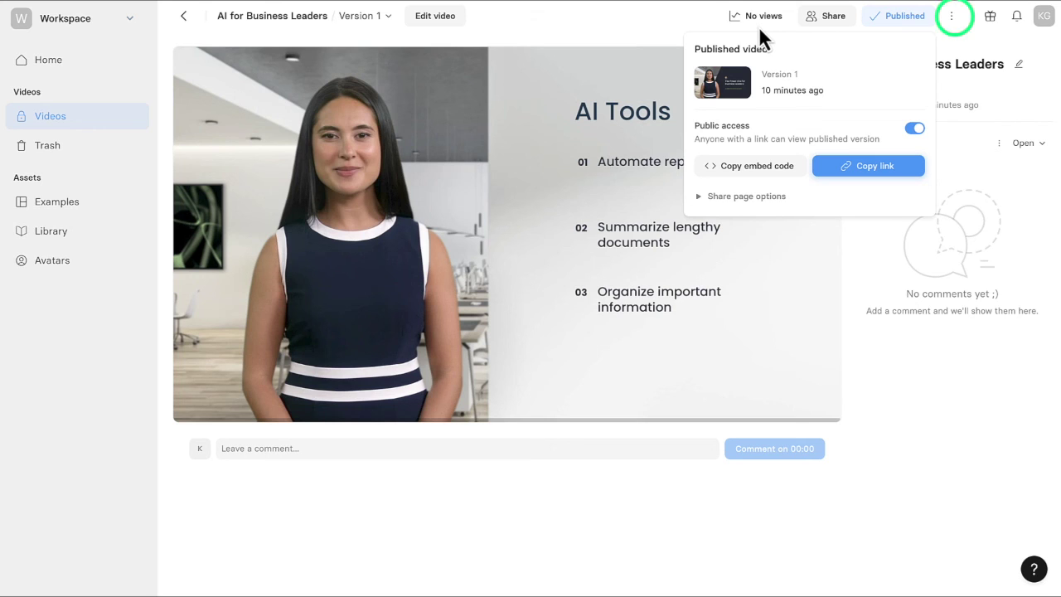
- Open the list of further actions for the published video
left_click(951, 17)
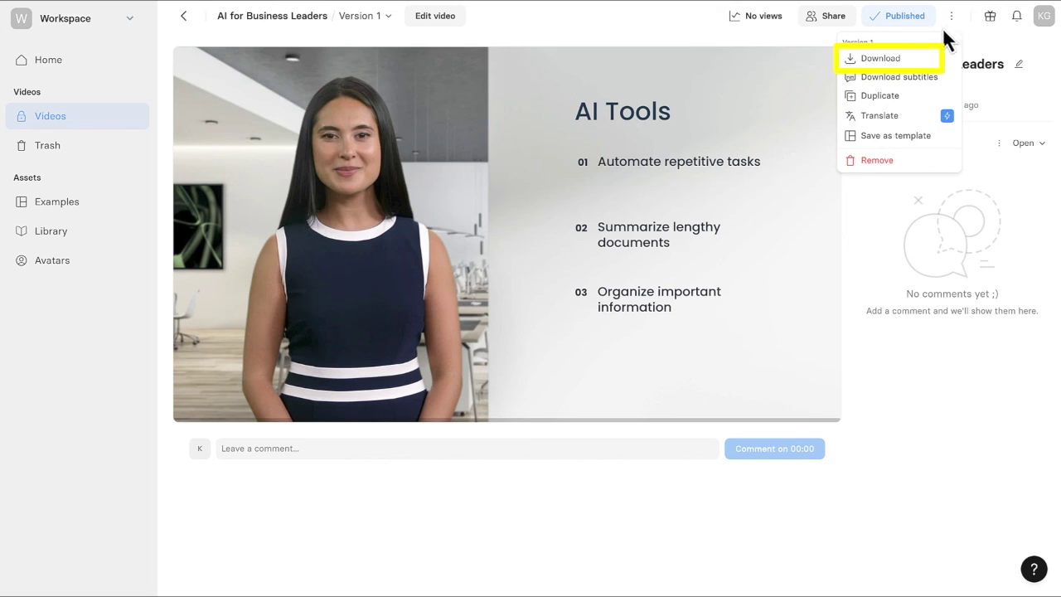